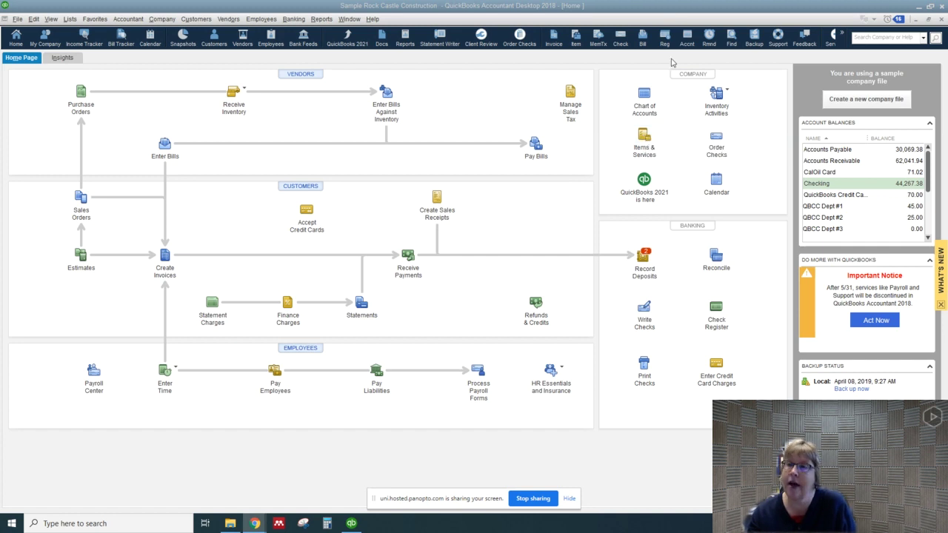
Step: From the Item List, start a new item of type Inventory Part
click(645, 144)
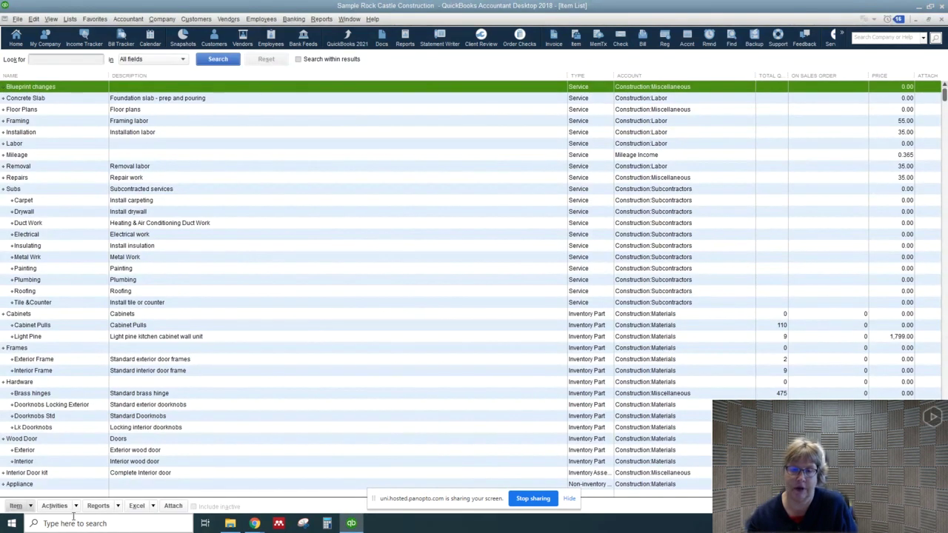
click(30, 506)
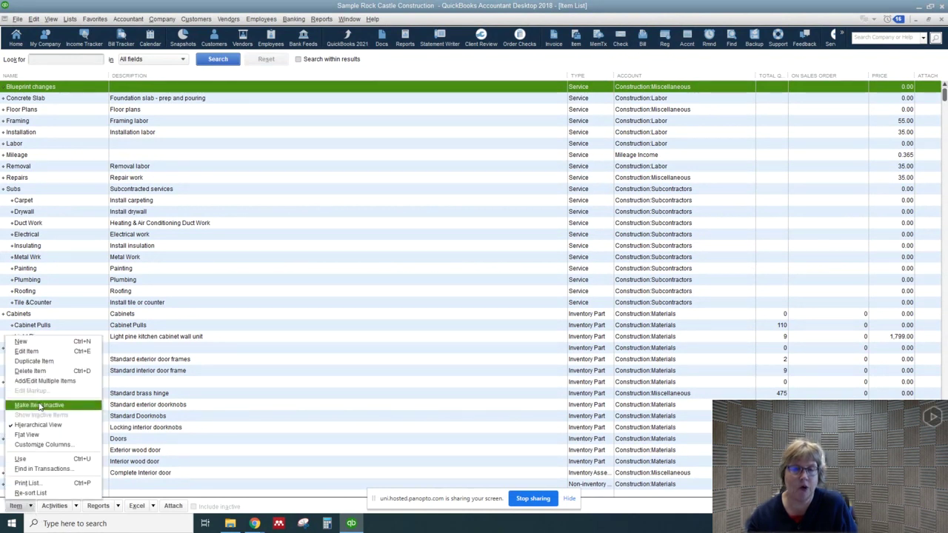
click(51, 344)
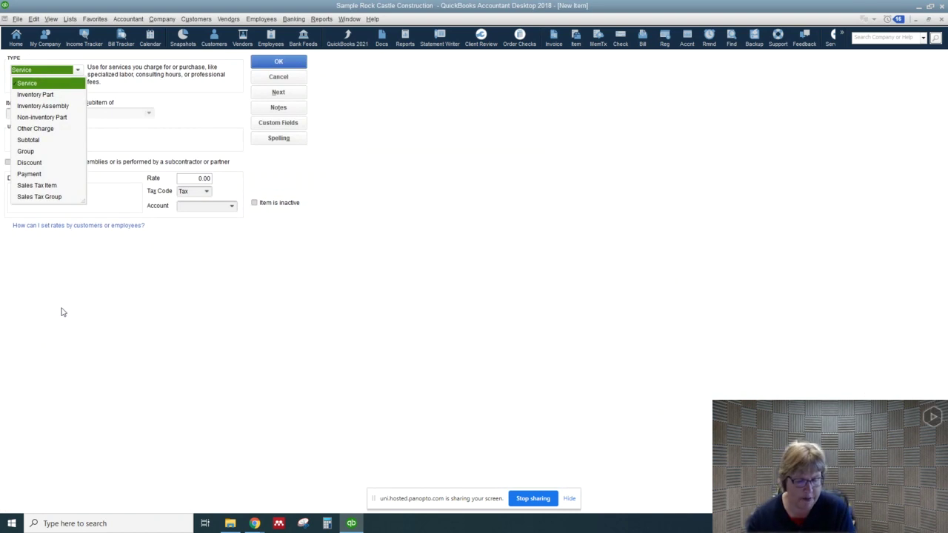
click(45, 94)
Step: Name it Cabinet119 as a subitem of Cabinets with manufacturer's part number 478234
click(30, 110)
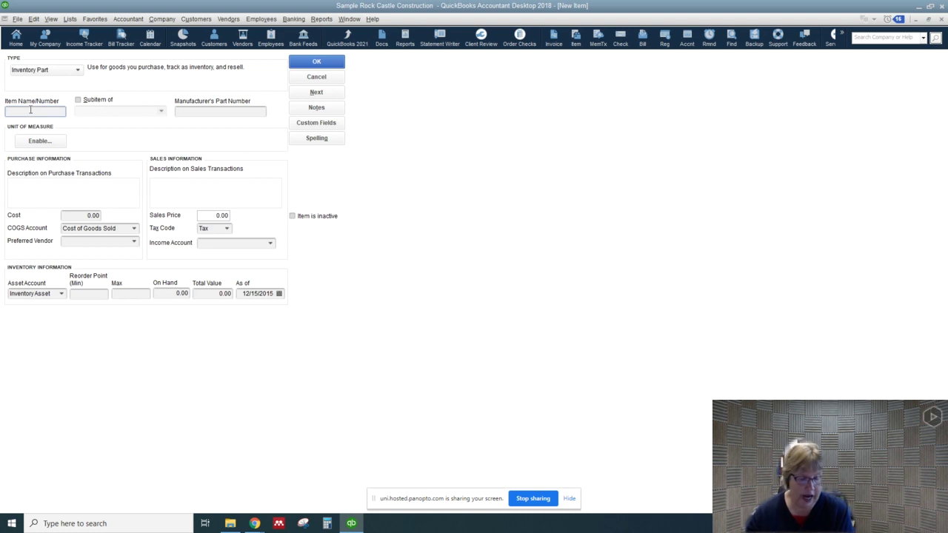
text(Cabine)
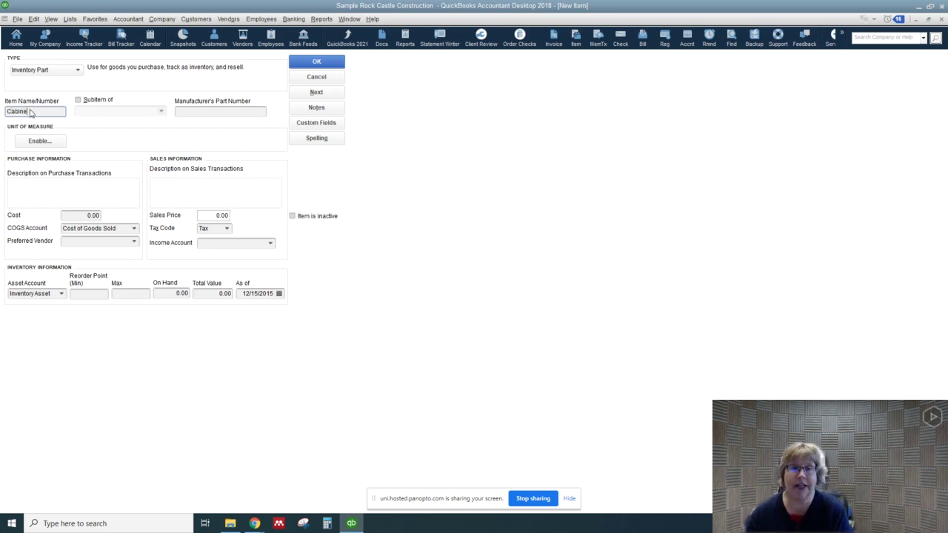
text(s)
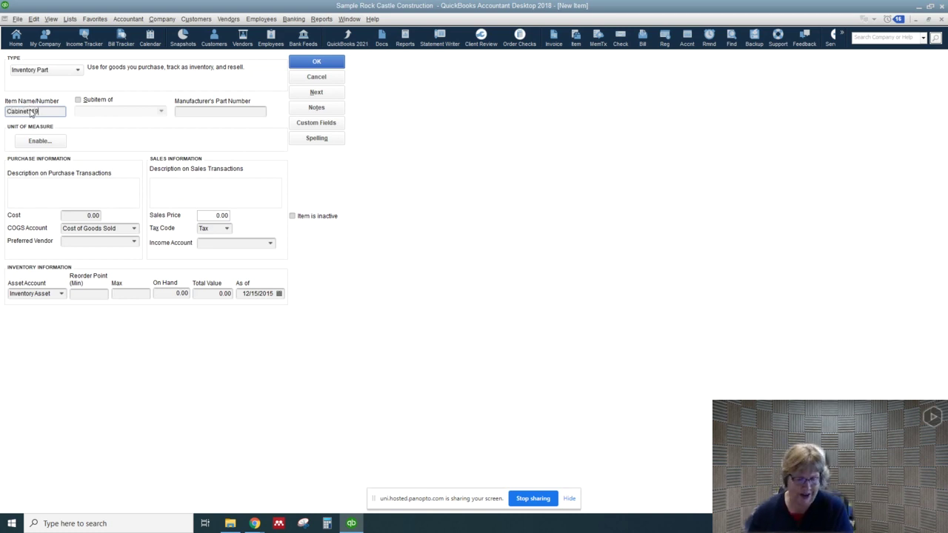
key(Tab)
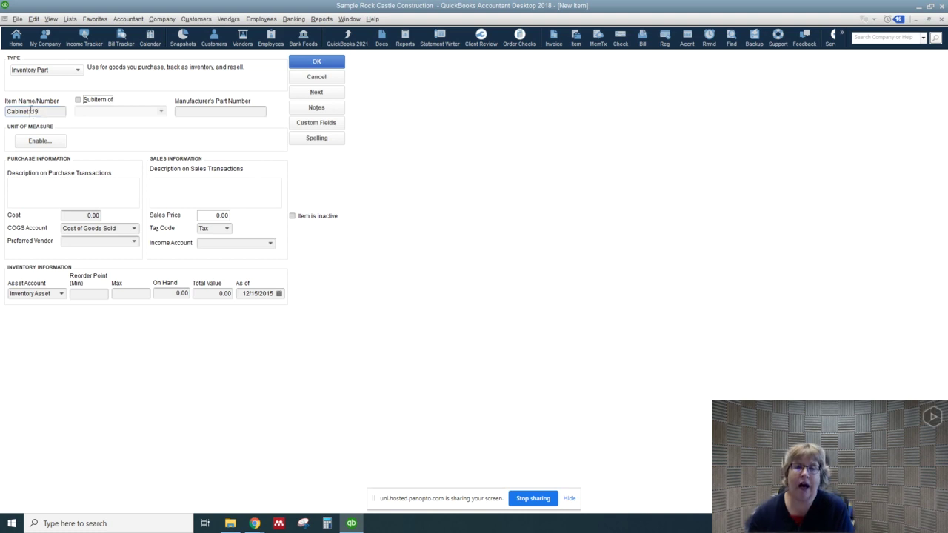
click(82, 100)
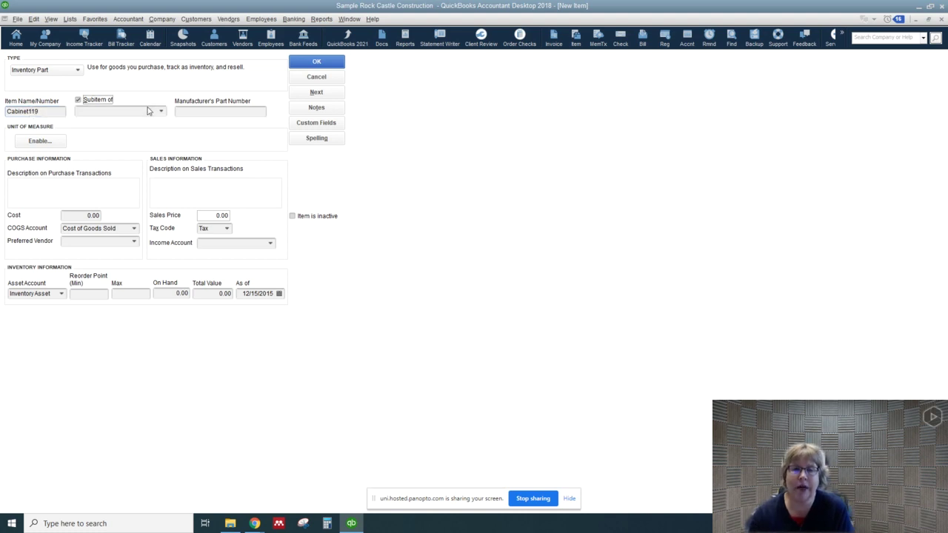
click(157, 110)
click(107, 147)
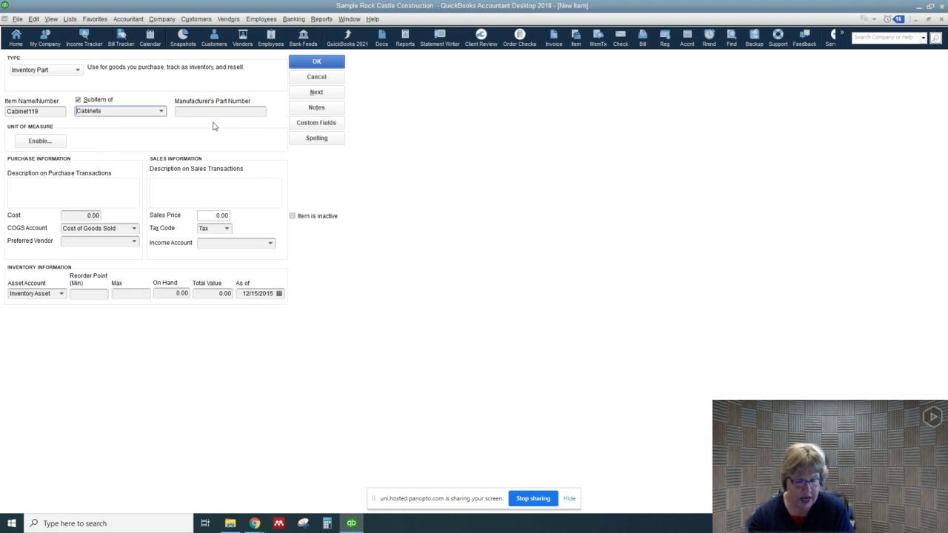
click(239, 108)
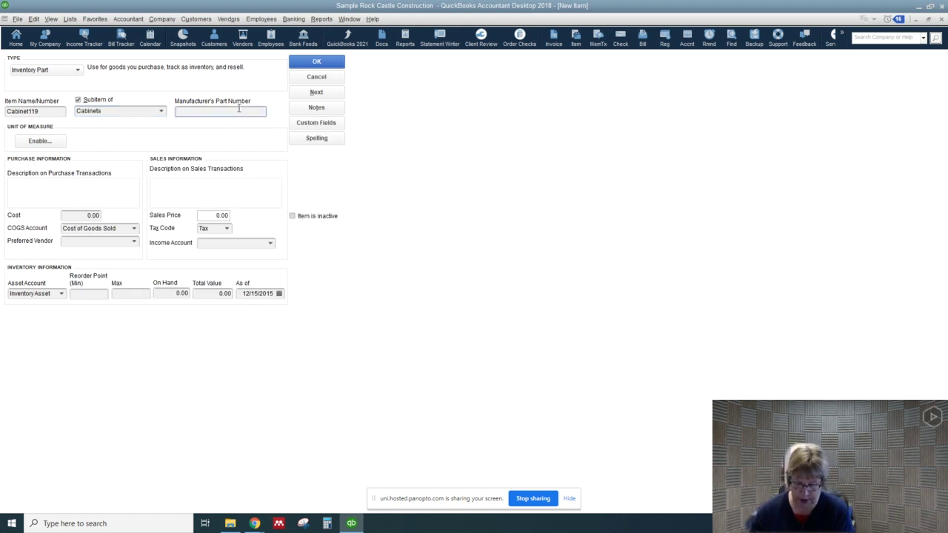
text(478234)
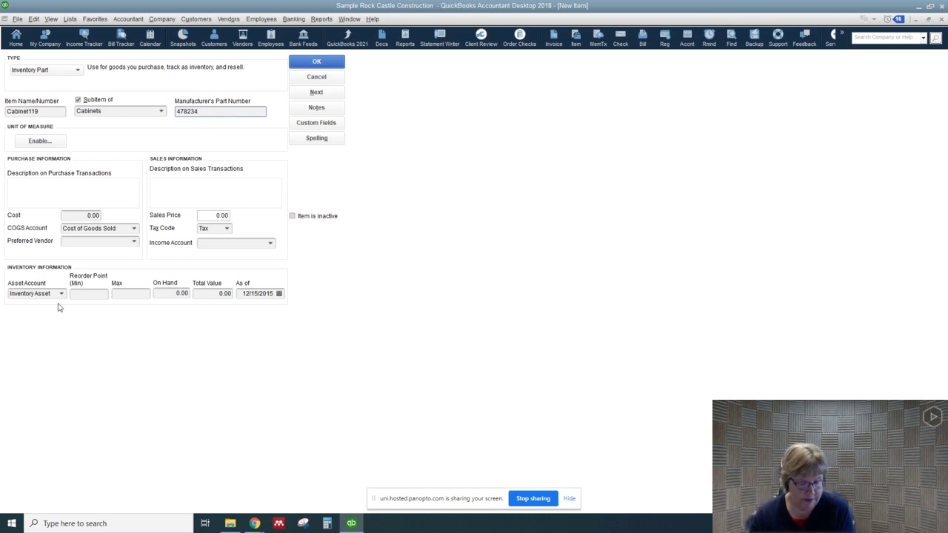
Step: Enter a cost of 169.00 and a sales price of 225.00 for Cabinet119
click(73, 216)
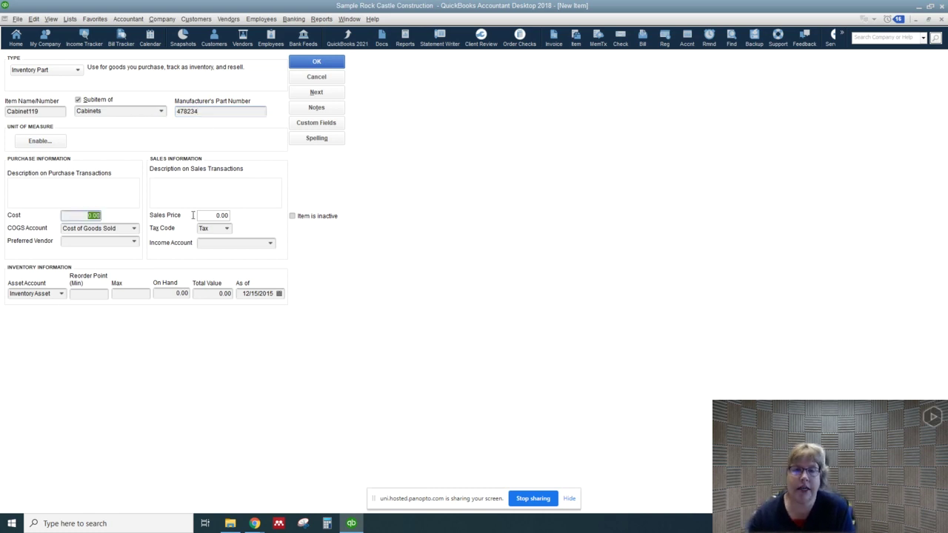
text(169)
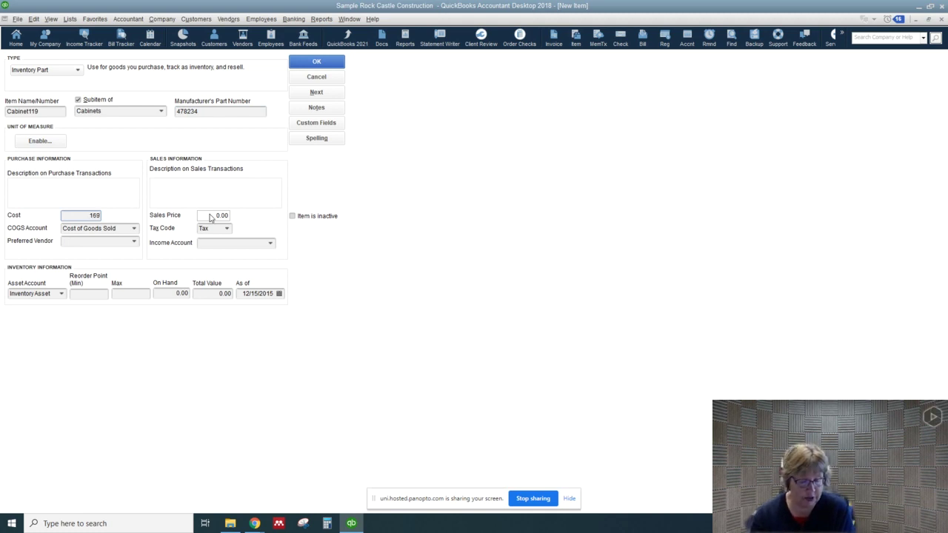
key(Tab)
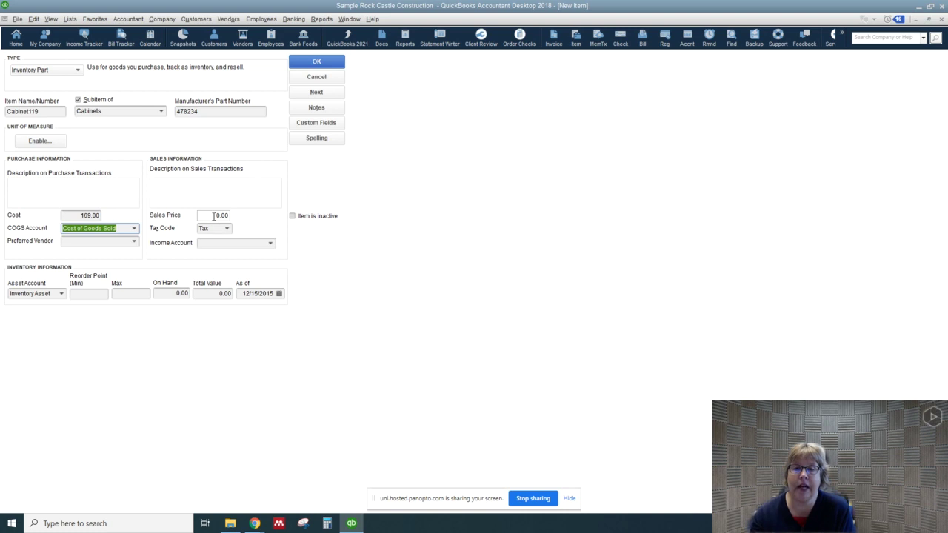
click(216, 215)
text(225)
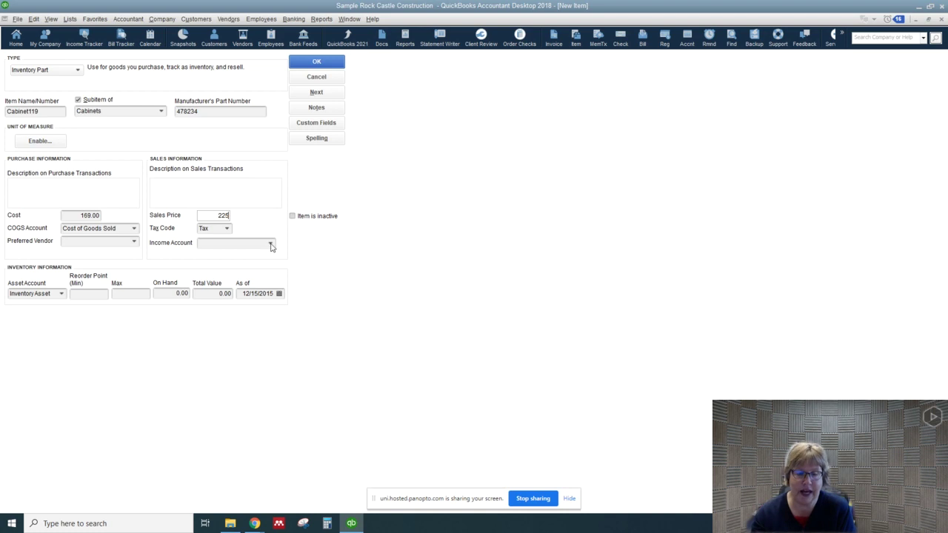
Step: Set income account Construction:Materials and reorder point 15, then save the item
click(271, 244)
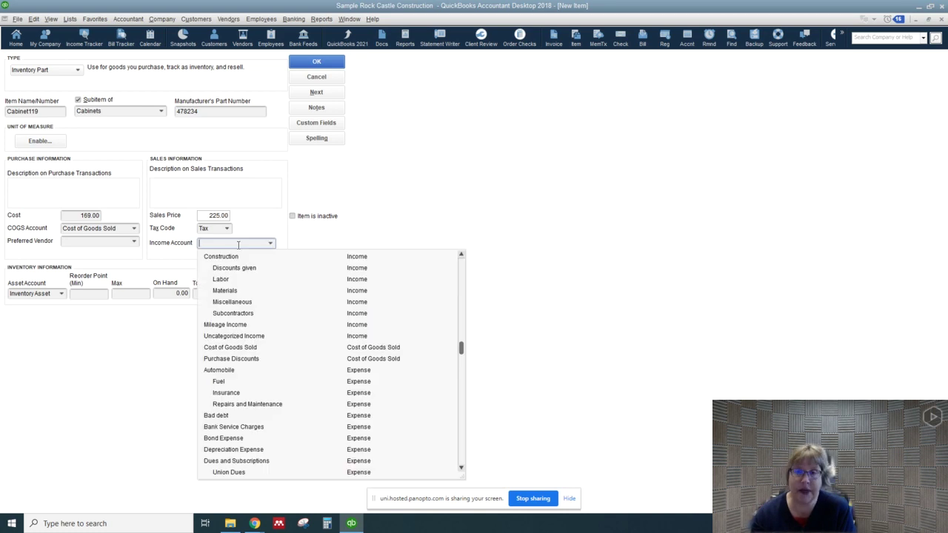
click(231, 293)
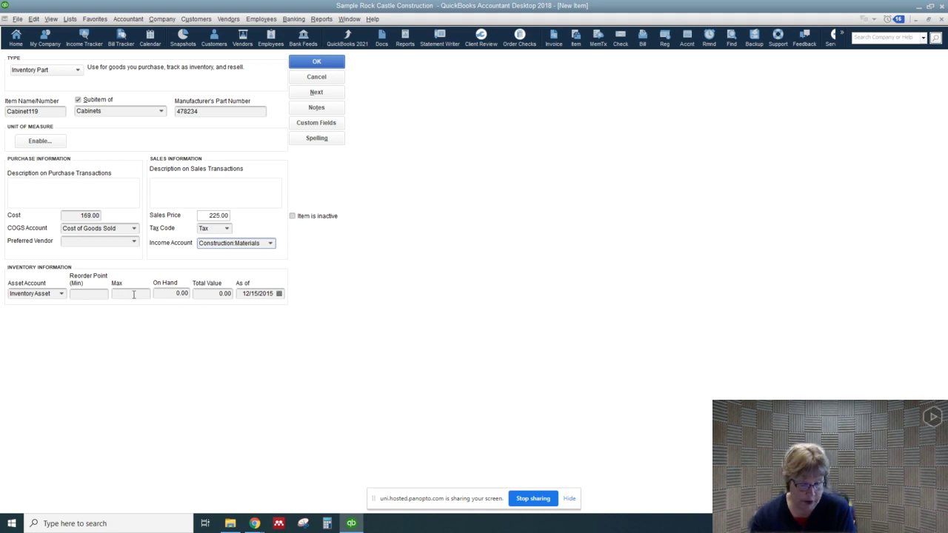
click(103, 296)
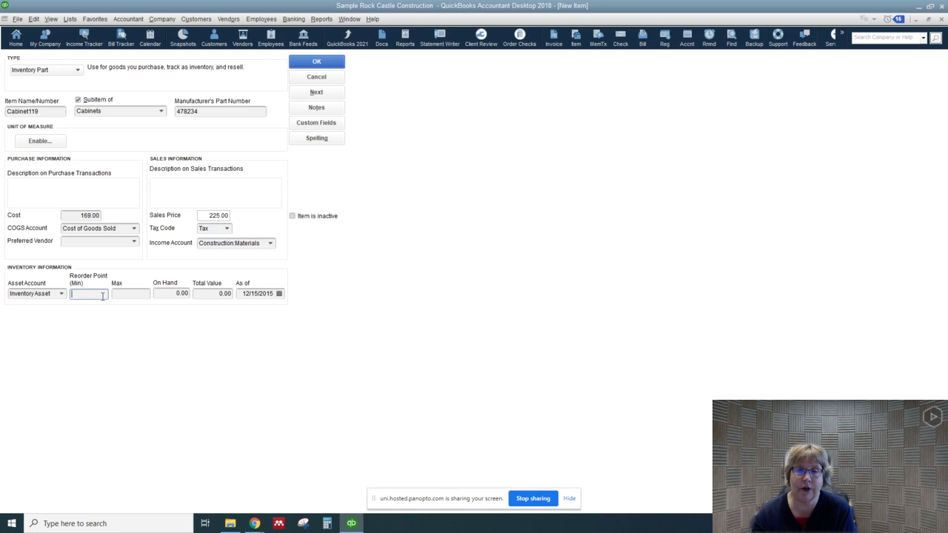
text(1)
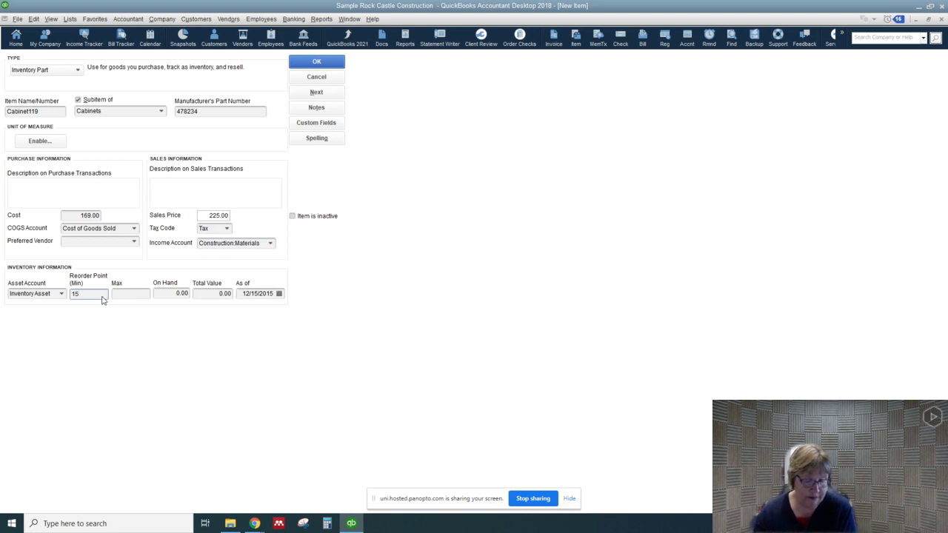
text(5)
key(Tab)
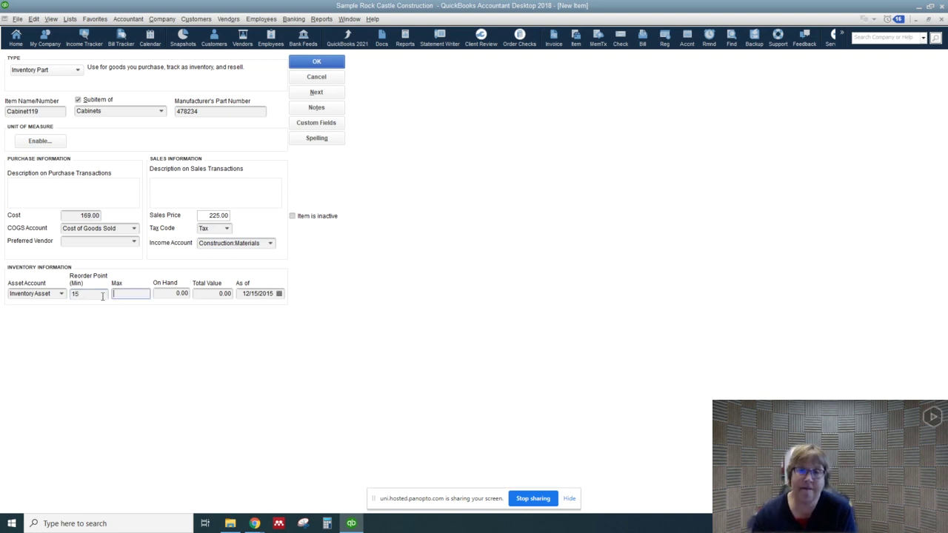
click(319, 66)
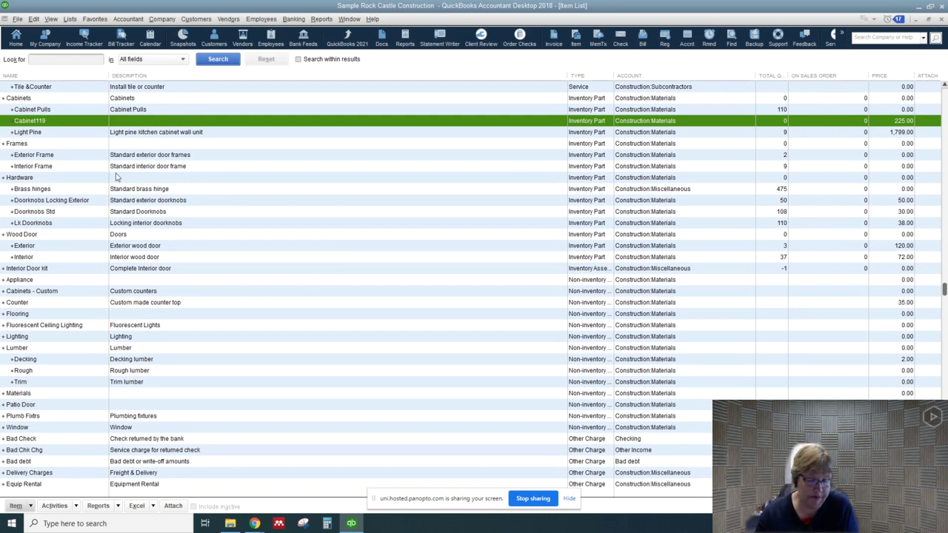
Step: Enable Show Reminders List in Reminders preferences and close the Item List
click(33, 19)
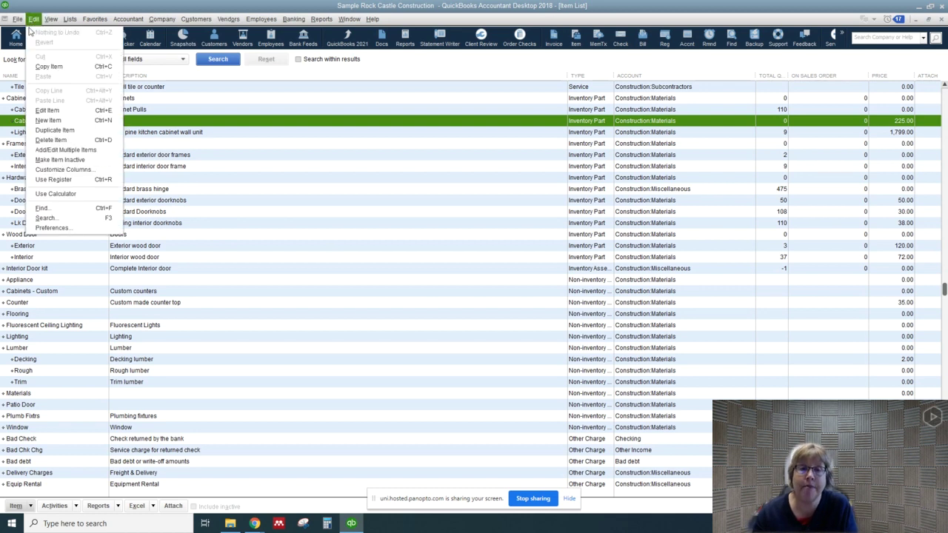
click(52, 228)
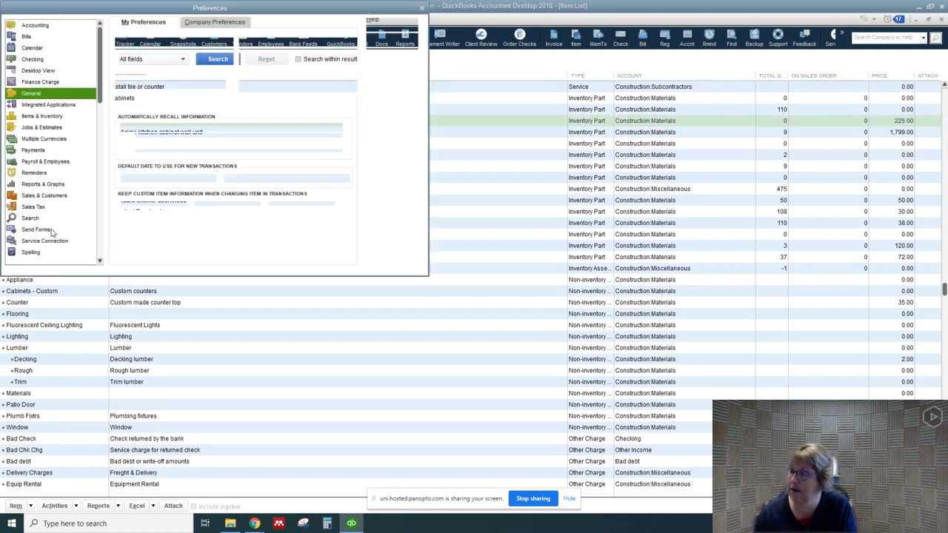
click(34, 172)
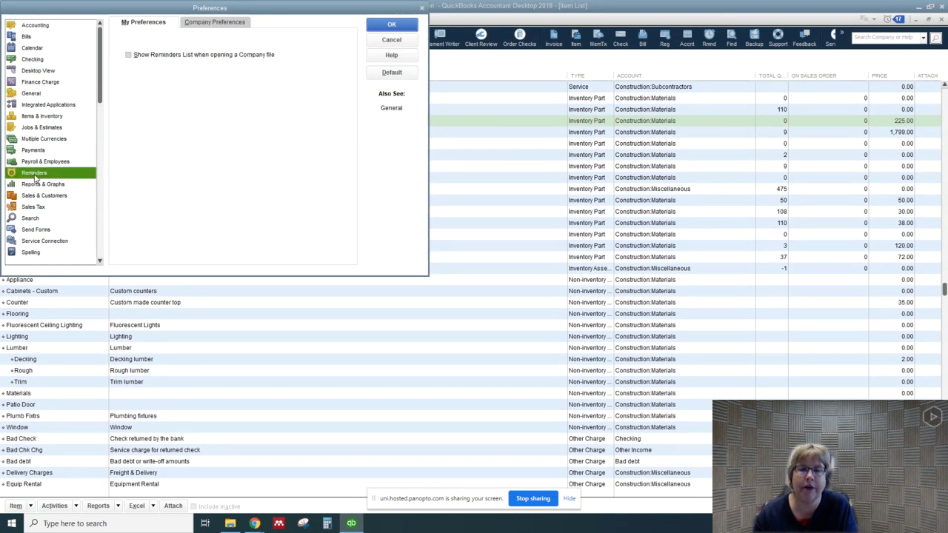
click(129, 55)
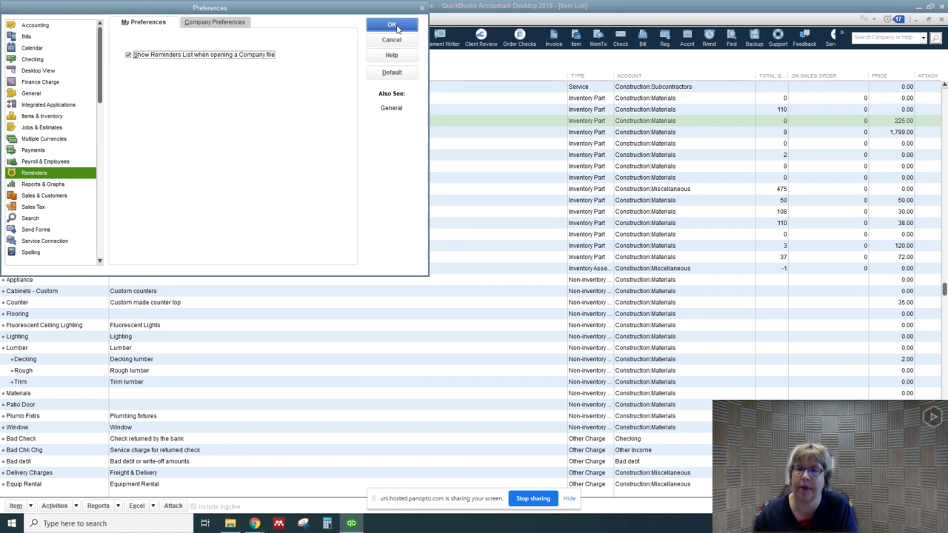
click(399, 26)
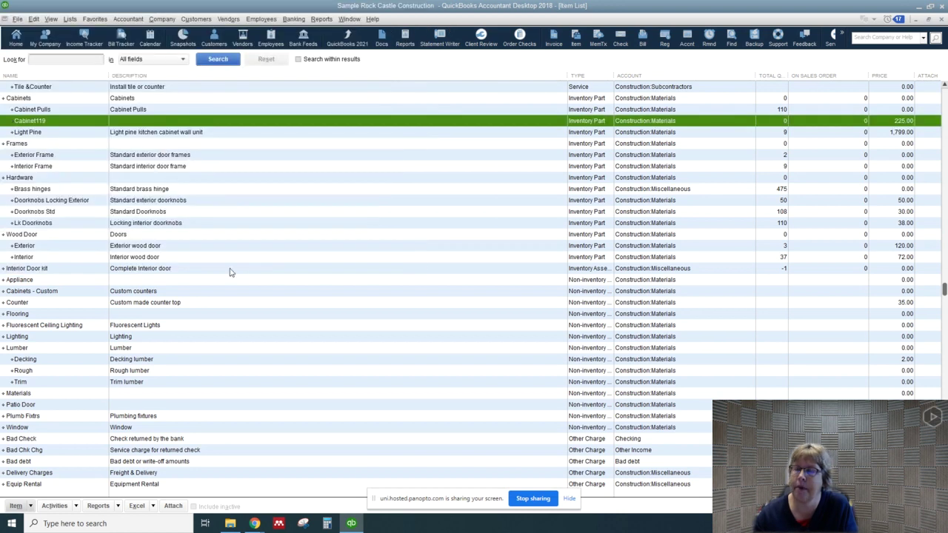
click(941, 20)
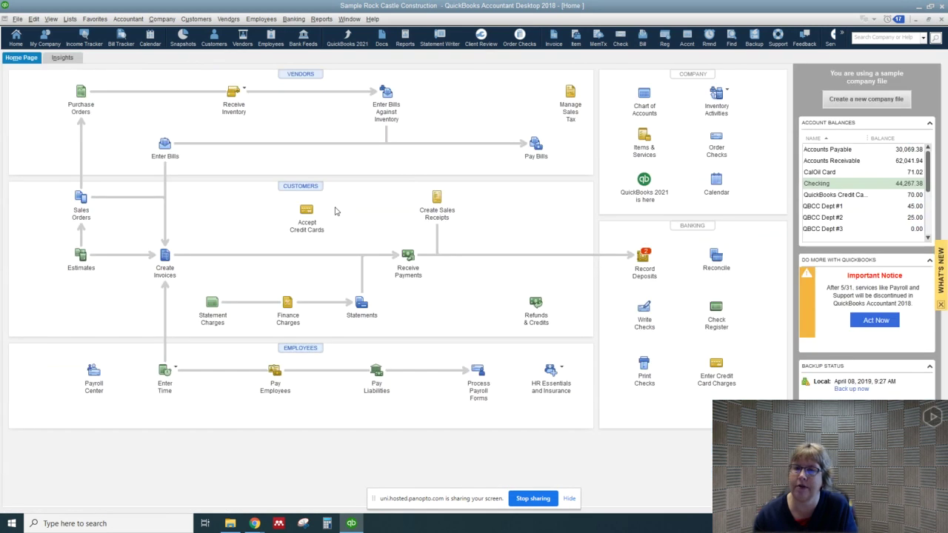
Step: Close the Rock Castle Construction sample company and reopen it, dismissing the sample notice
click(14, 18)
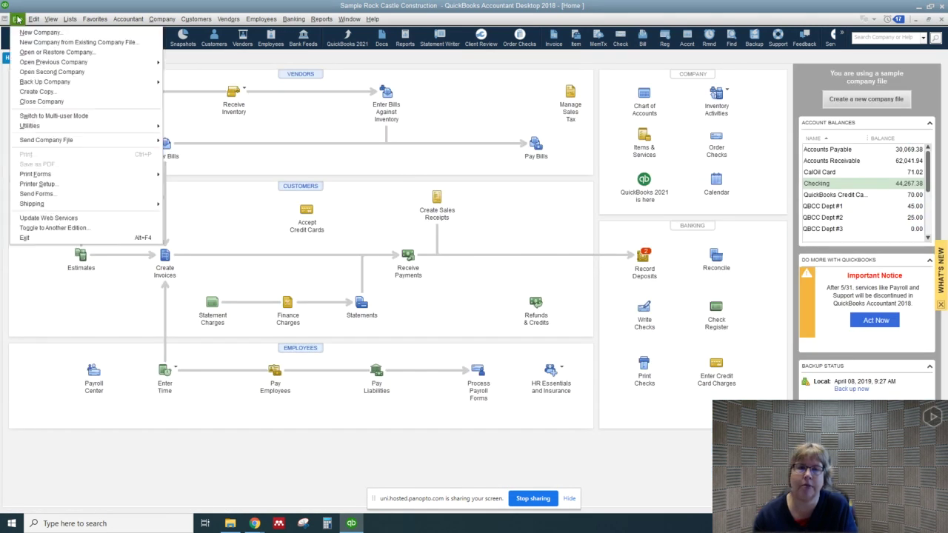
click(15, 100)
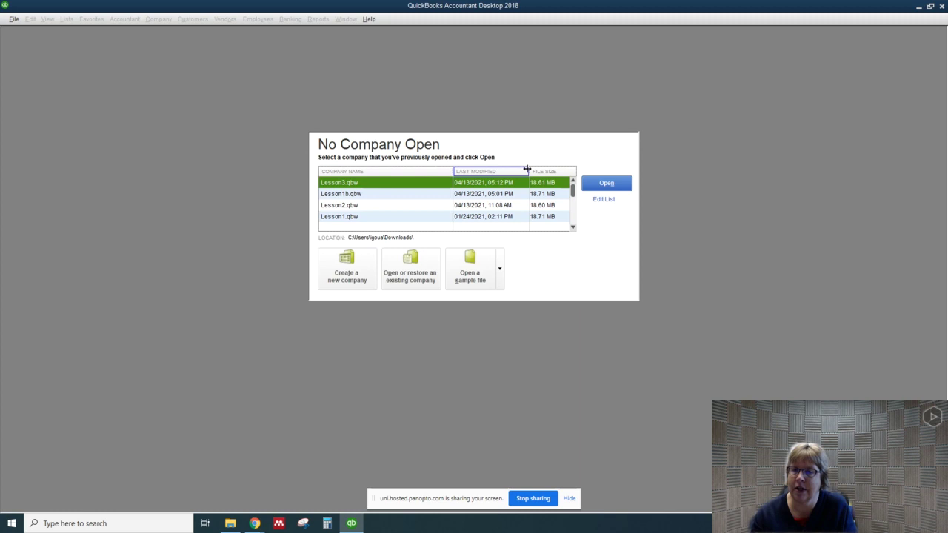
click(596, 187)
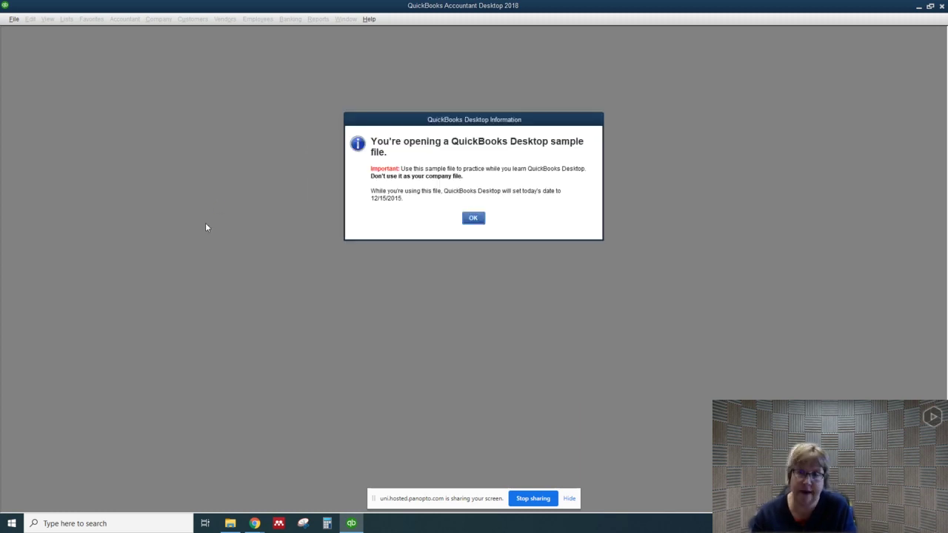
click(474, 218)
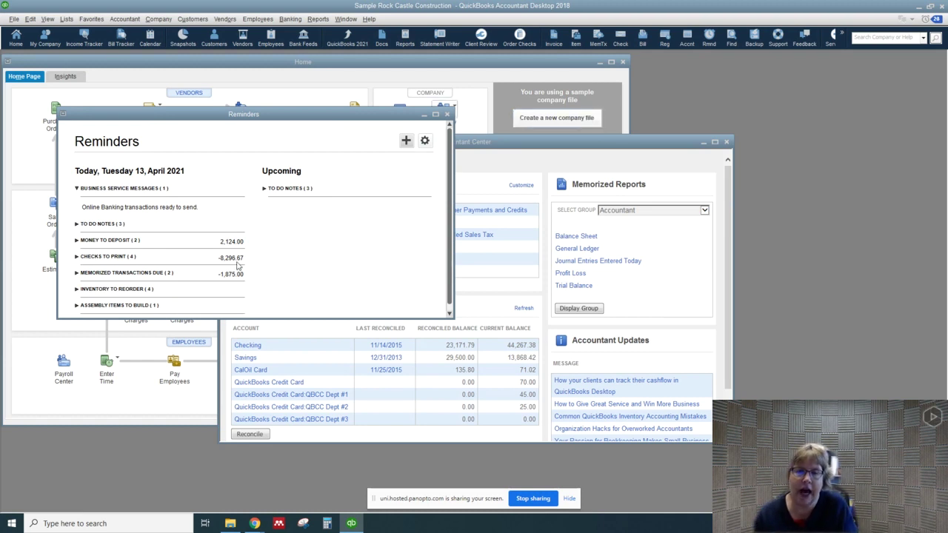
Step: Expand Inventory to Reorder in Reminders and view Cabinet119 without changing it
scroll(70, 274, down, 1)
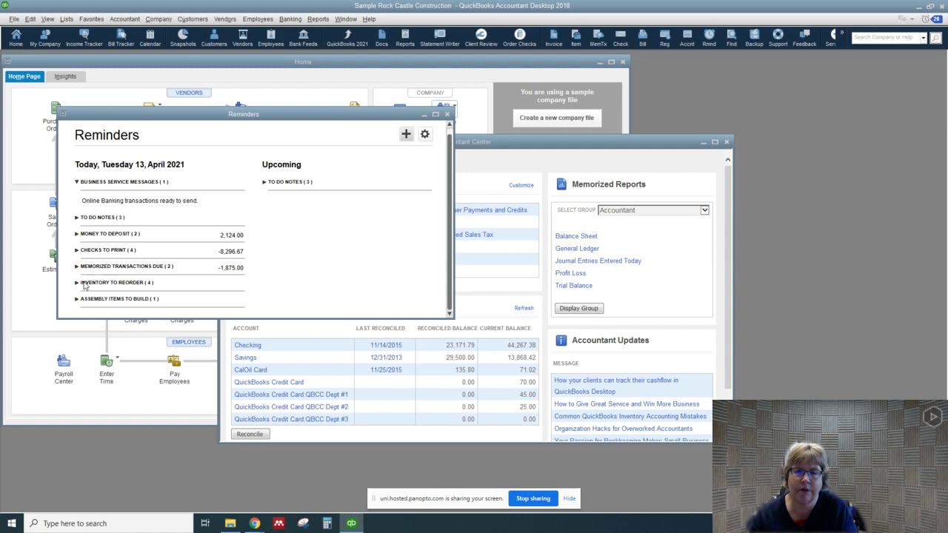
click(77, 283)
scroll(80, 289, down, 3)
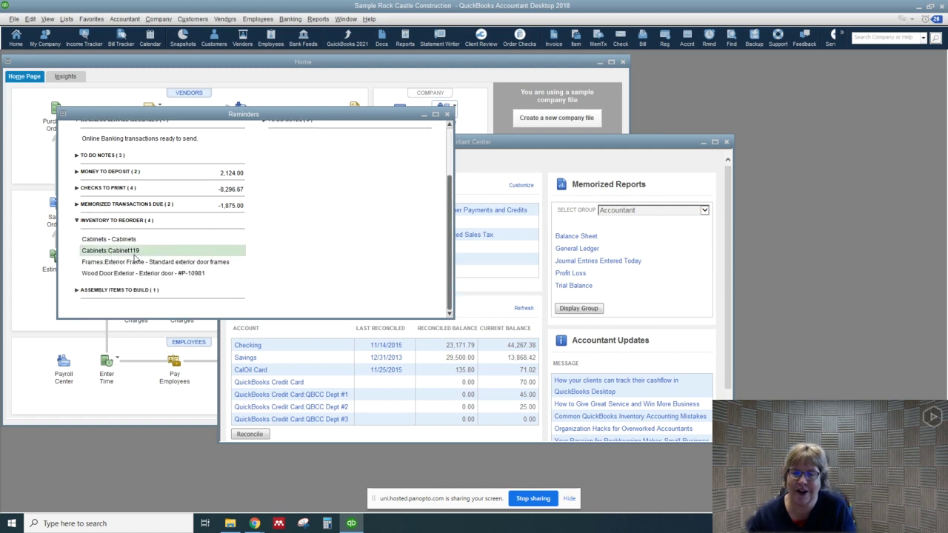
double_click(135, 258)
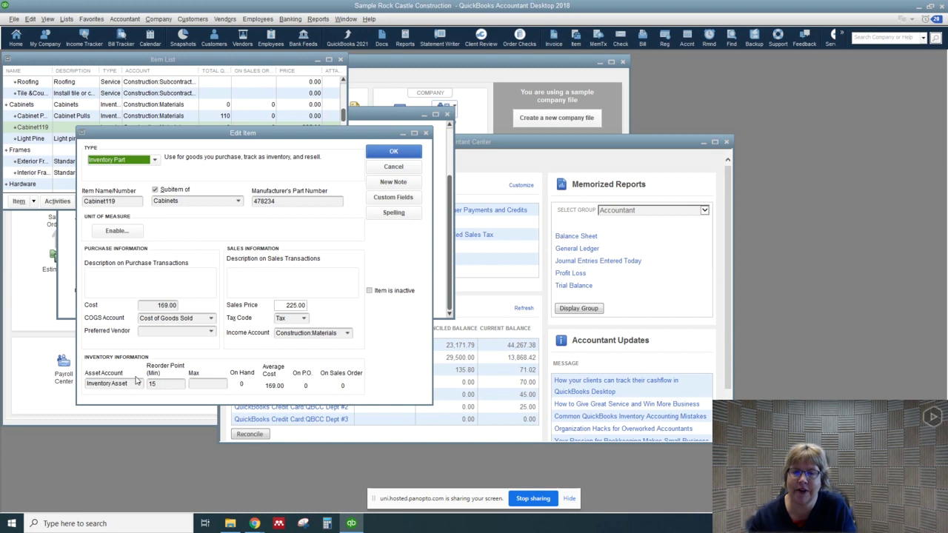
click(425, 133)
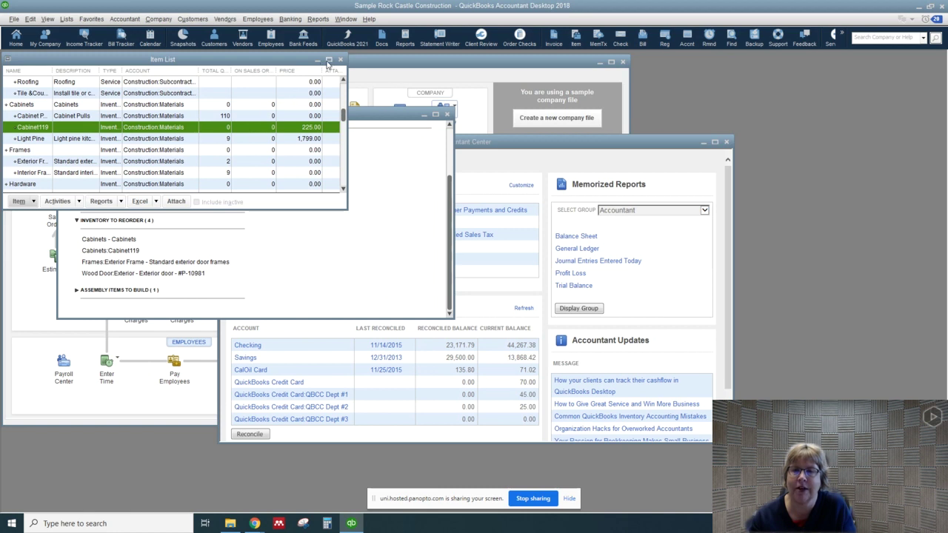
Step: Close the Item List, Reminders and Accountant Center windows
click(328, 60)
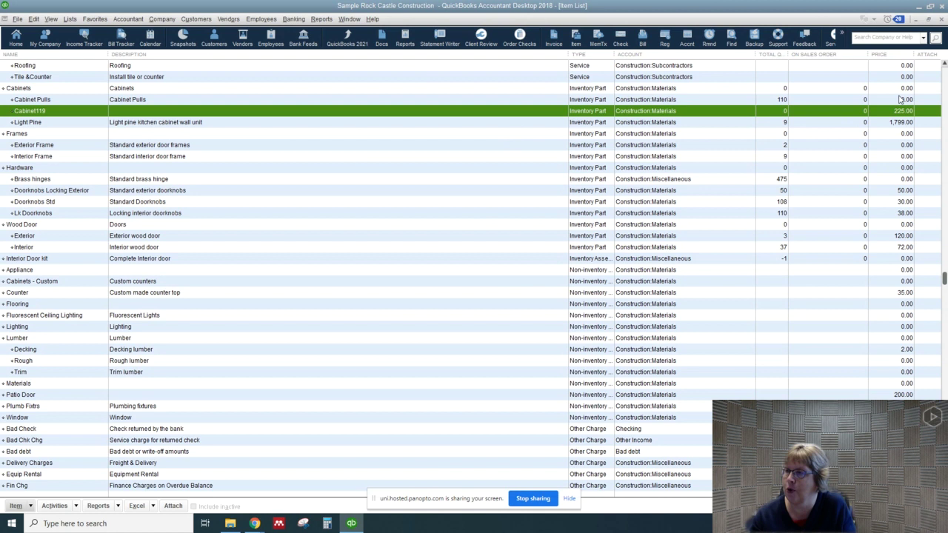
click(940, 18)
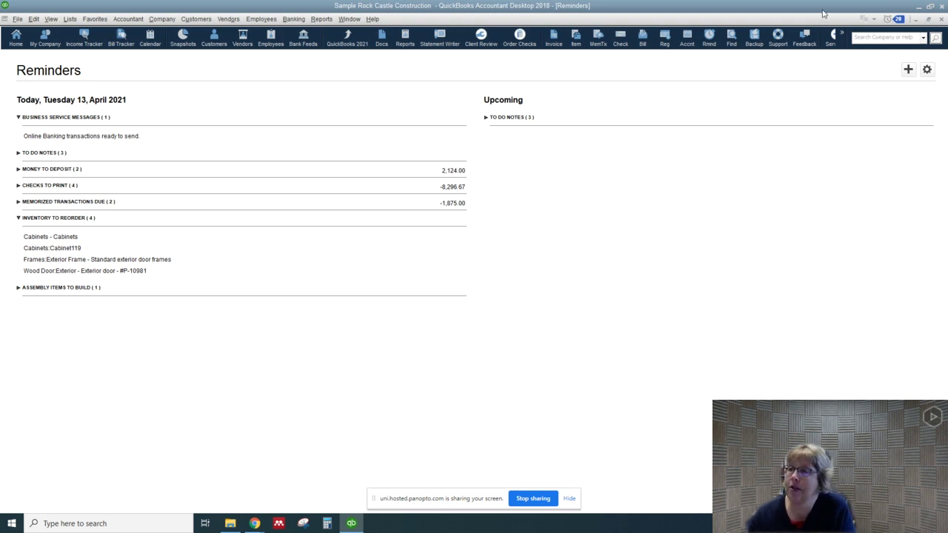
click(939, 18)
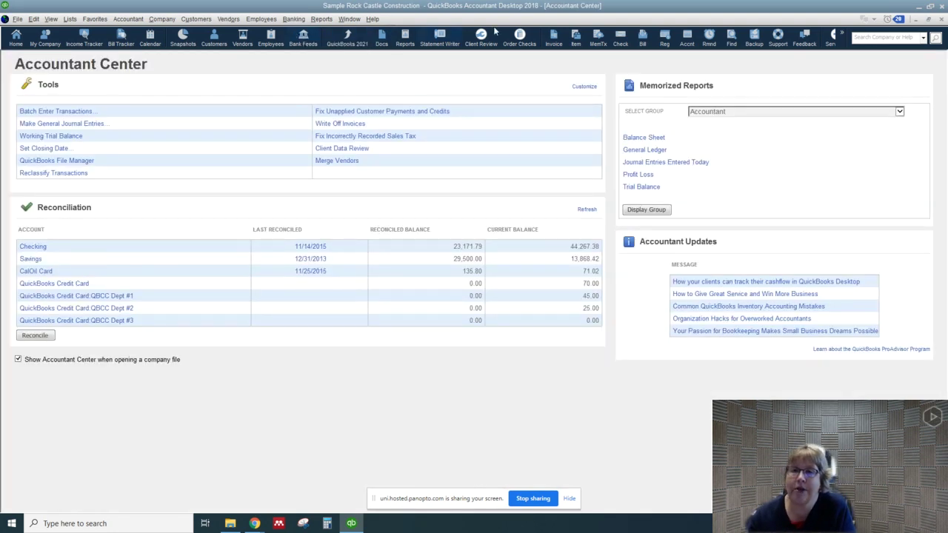
click(940, 18)
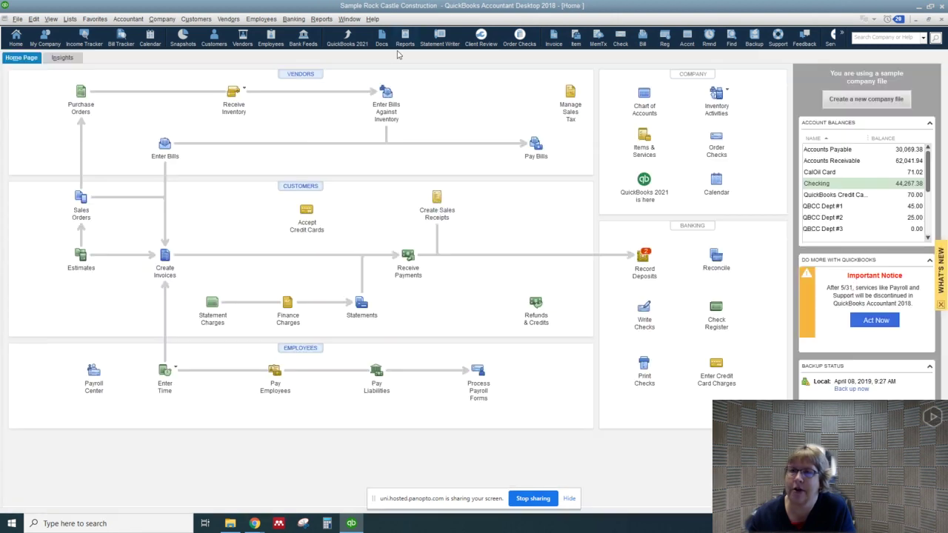
click(321, 18)
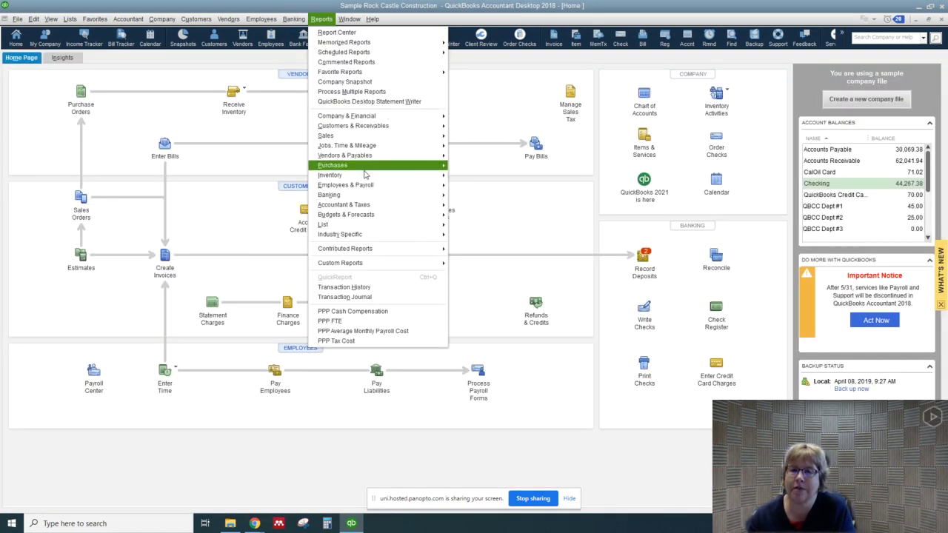
mouse_move(364, 177)
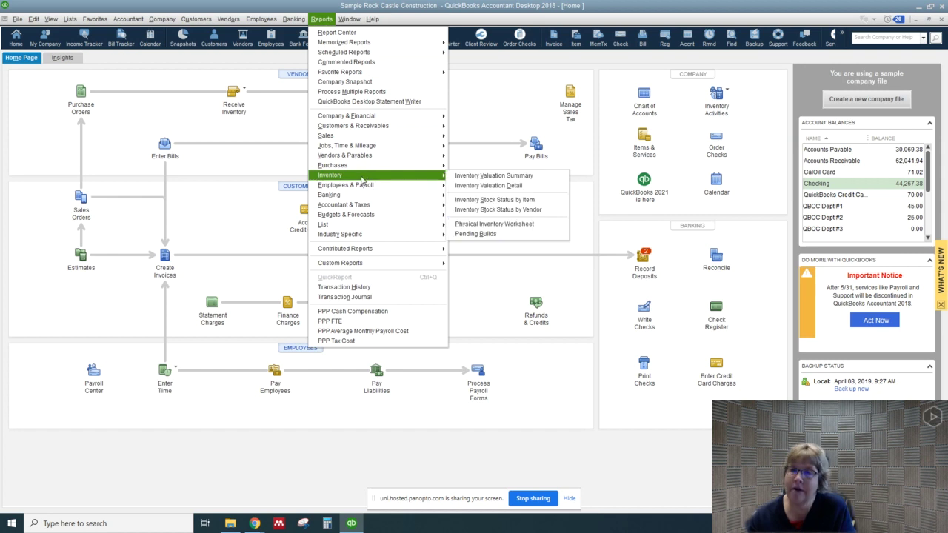
click(502, 208)
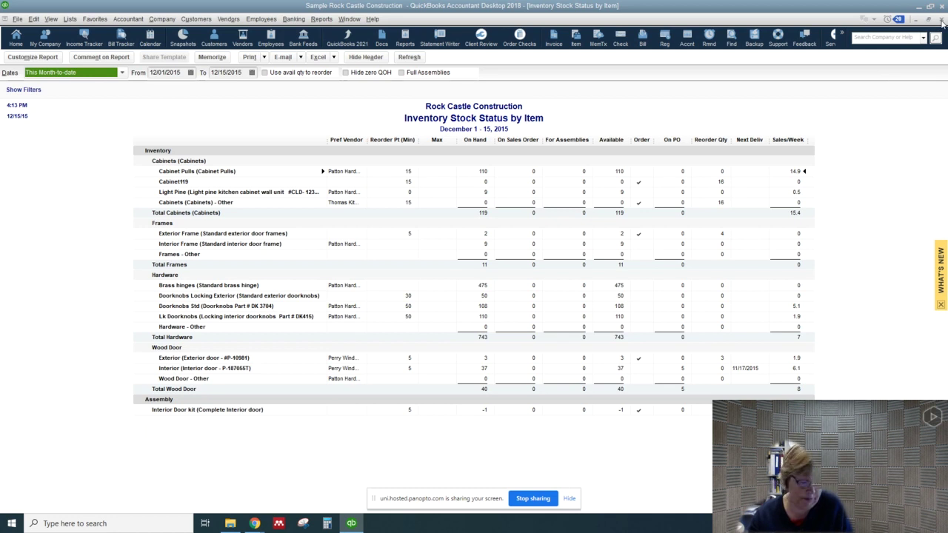
click(941, 19)
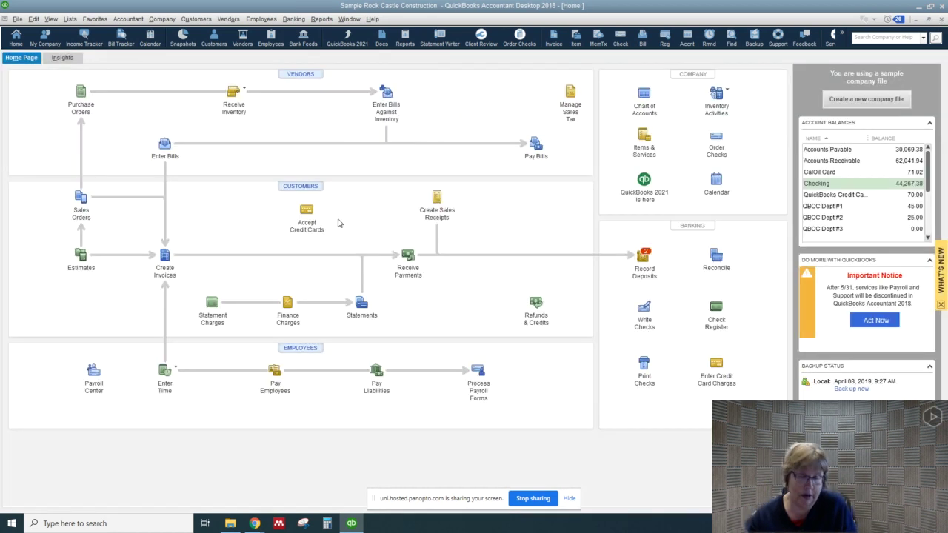
Step: Save a purchase order to Perry Windows & Doors for 10 Exterior Frames at 20.00
click(86, 96)
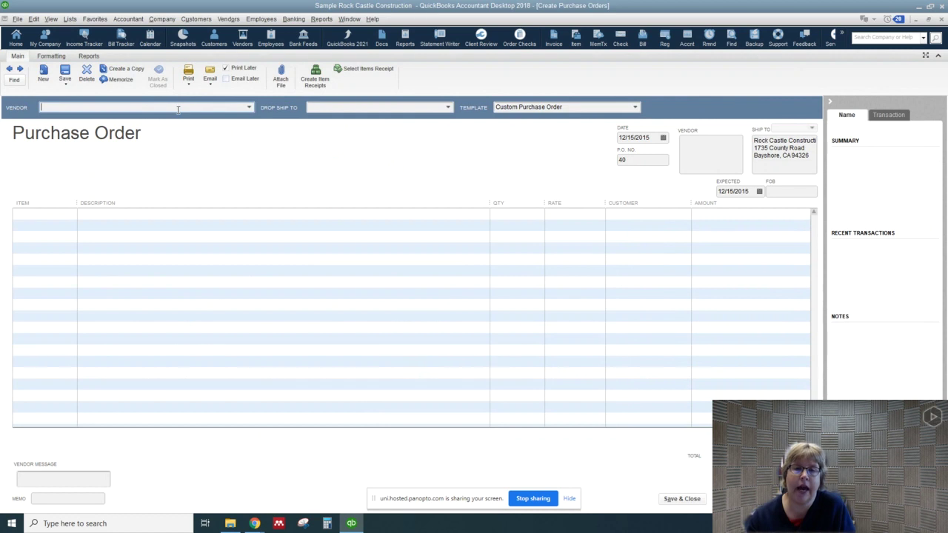
text(Perry Windows & Doors)
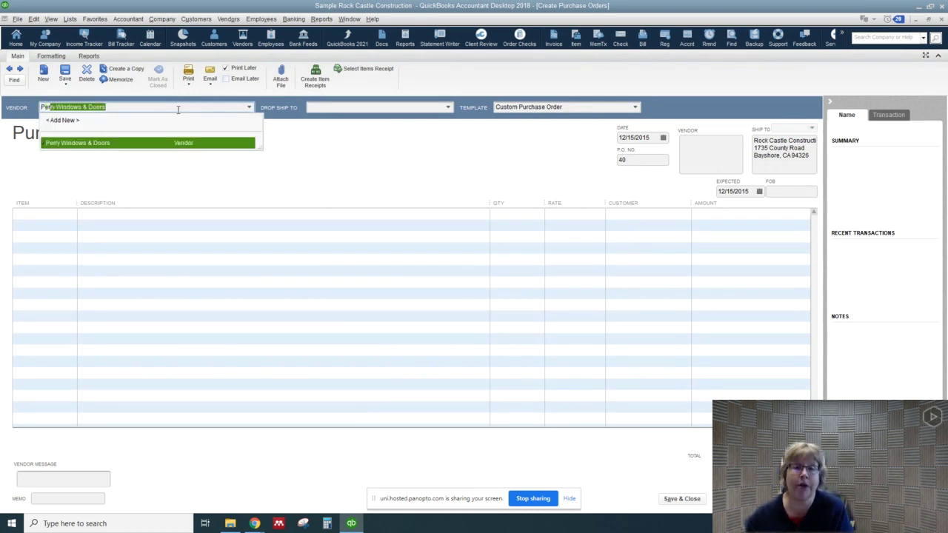
key(Tab)
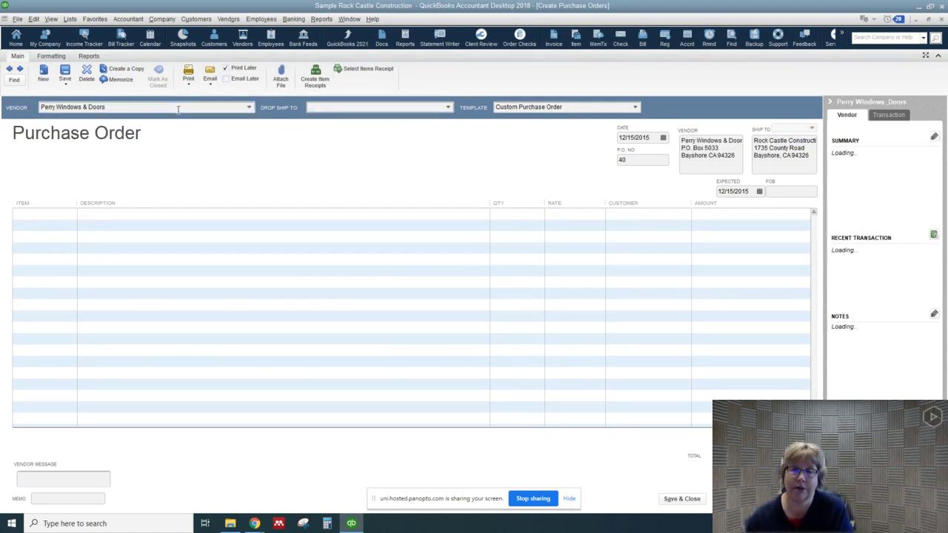
click(42, 214)
text(Frames)
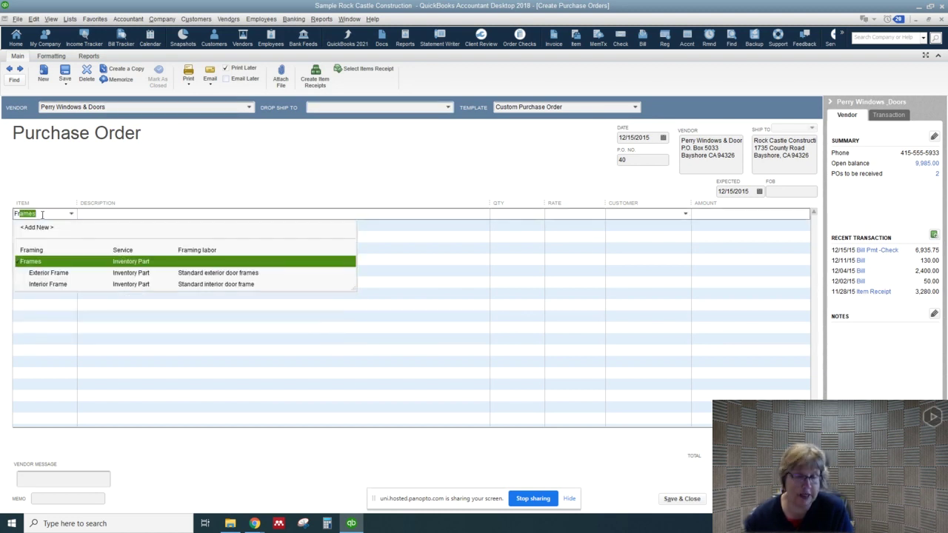
click(38, 273)
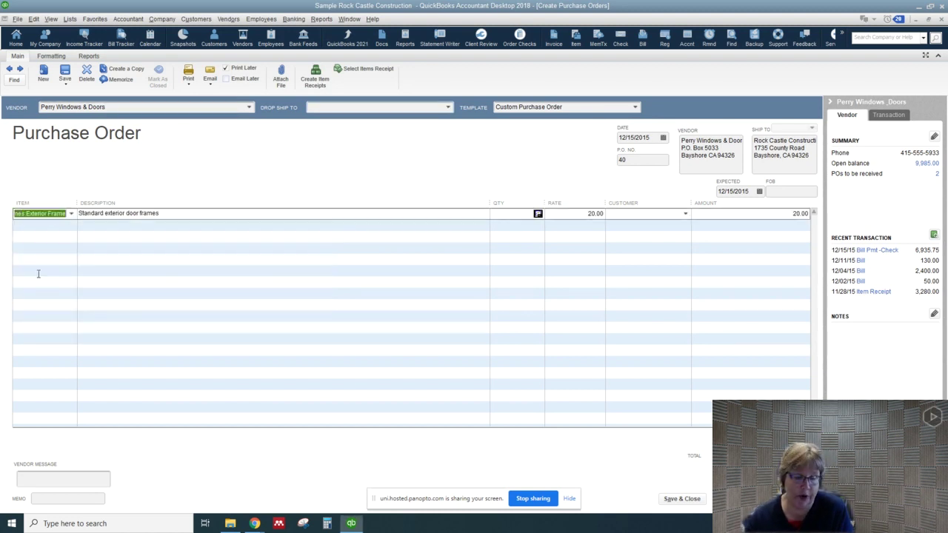
click(511, 215)
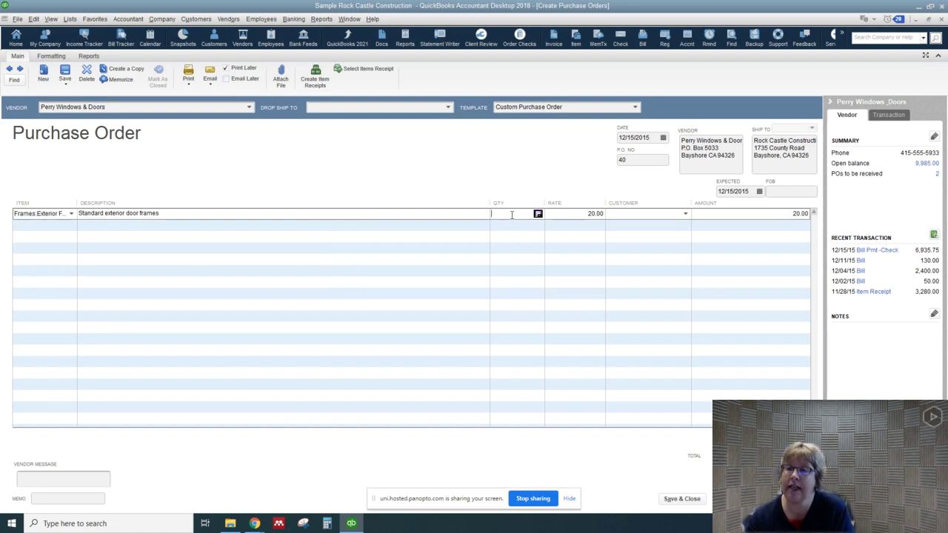
text(10)
key(Tab)
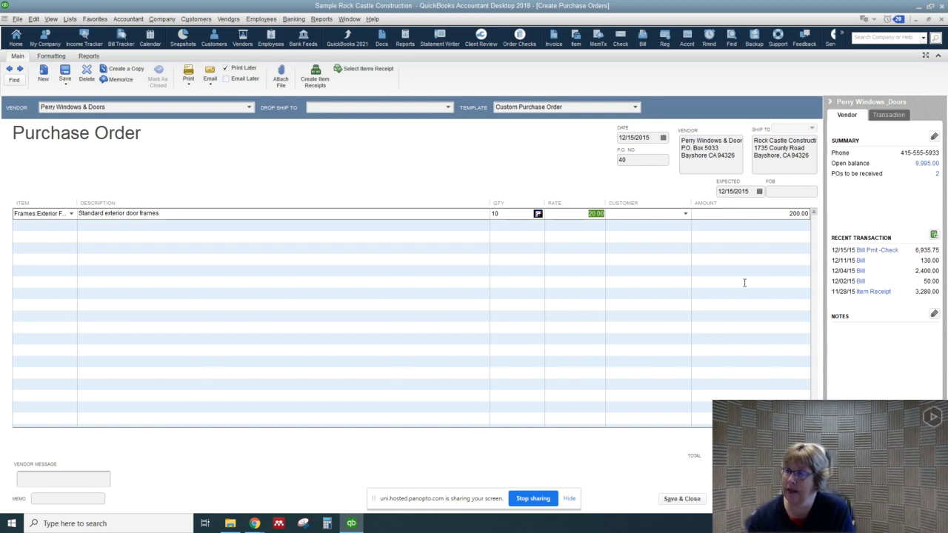
click(675, 500)
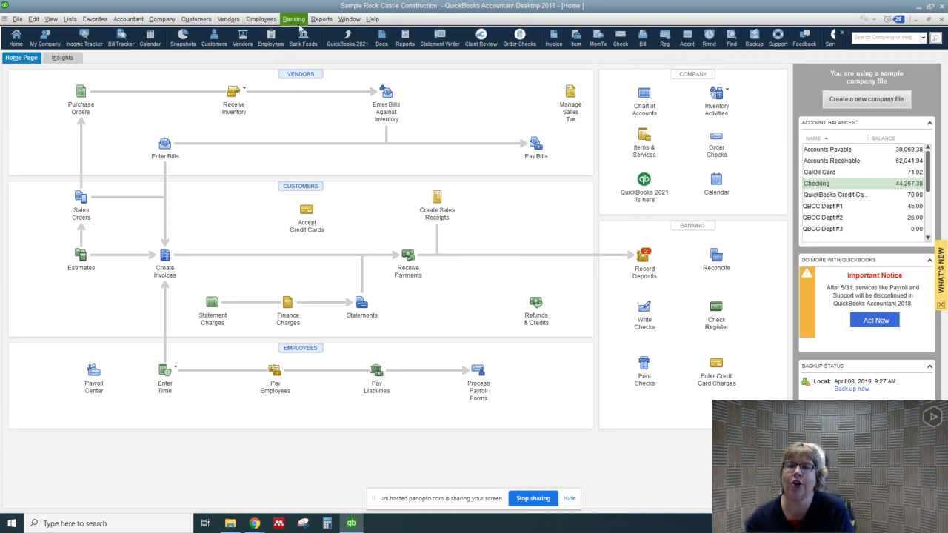
click(320, 19)
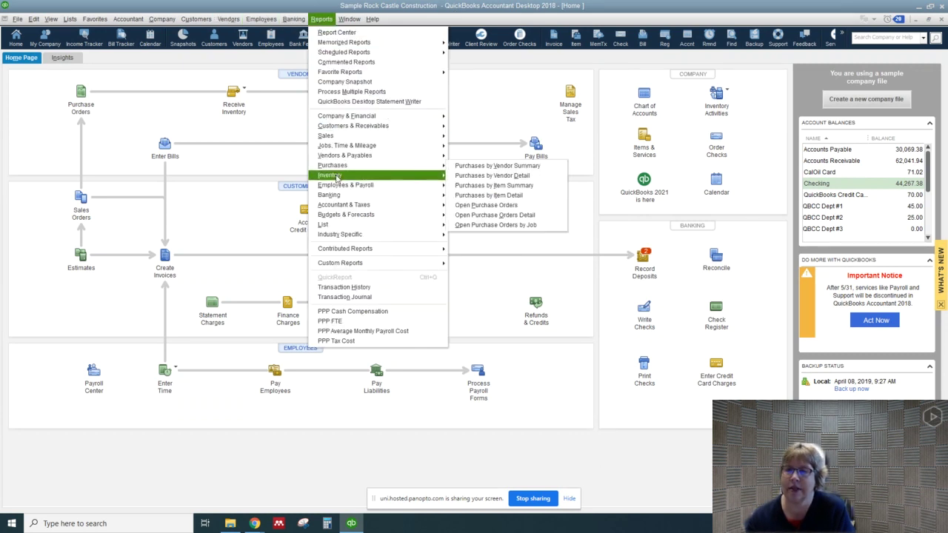
mouse_move(440, 175)
click(491, 199)
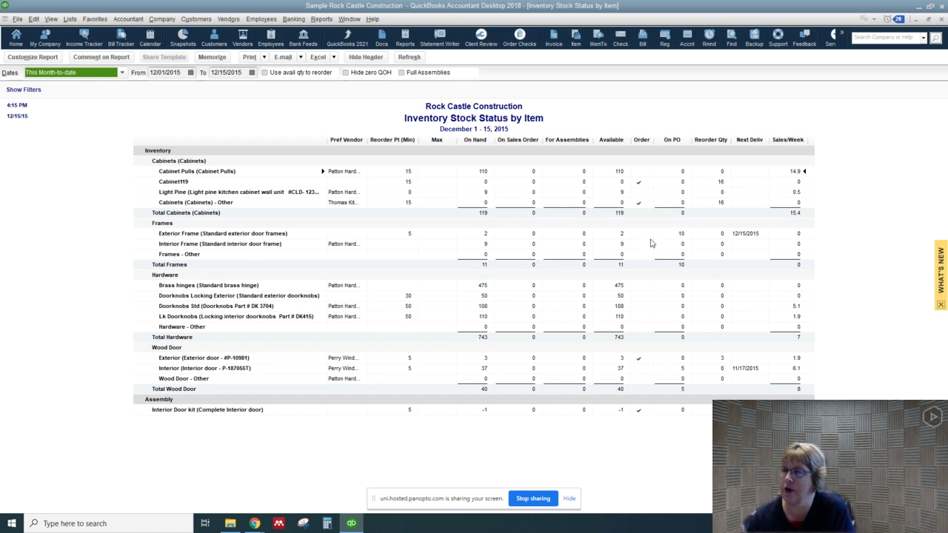
click(941, 19)
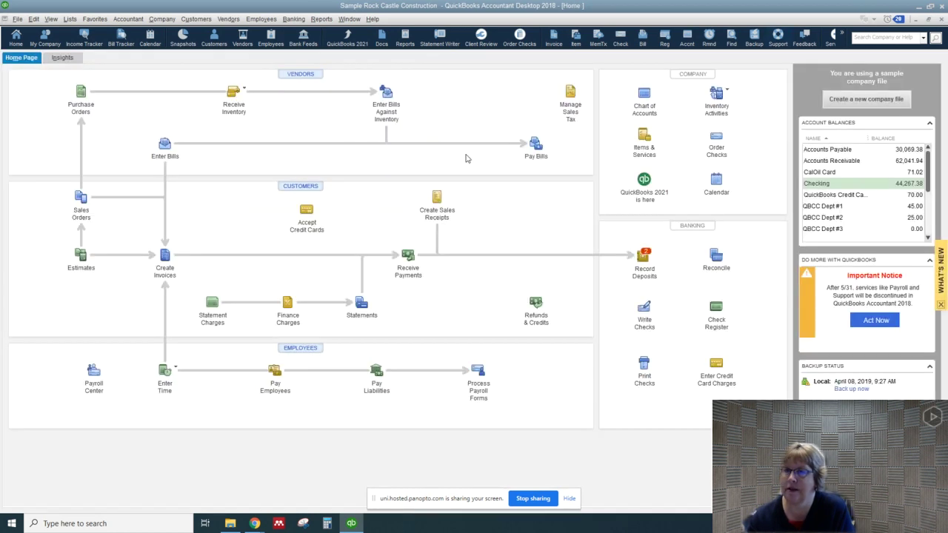
Step: Choose Receive Inventory without Bill from the Receive Inventory options
click(236, 91)
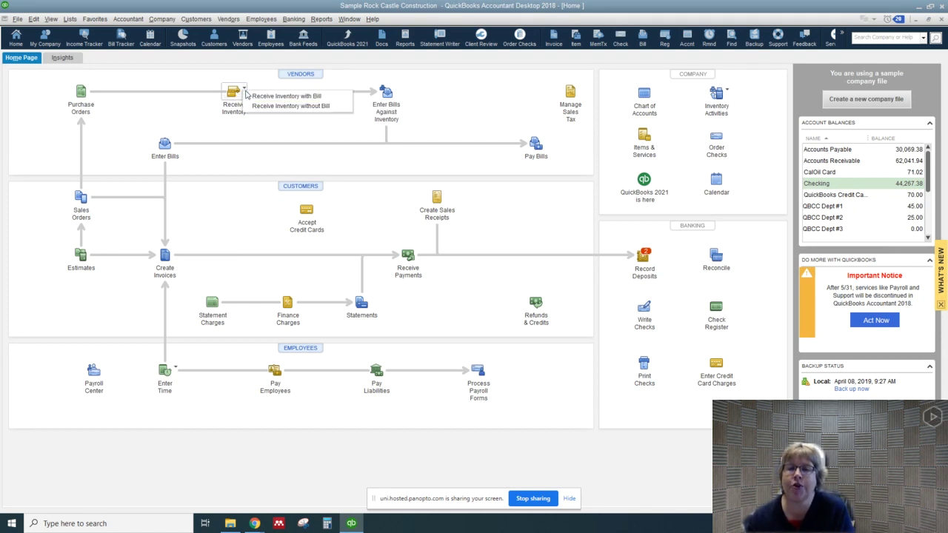
click(299, 108)
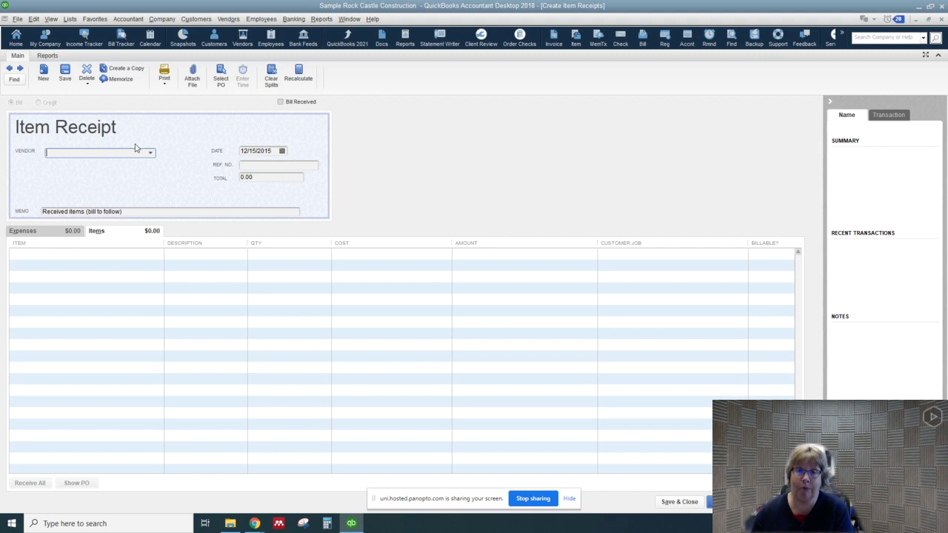
Step: Fill the item receipt from Perry Windows & Doors with purchase order 40's items
text(Perry Windows & Doors)
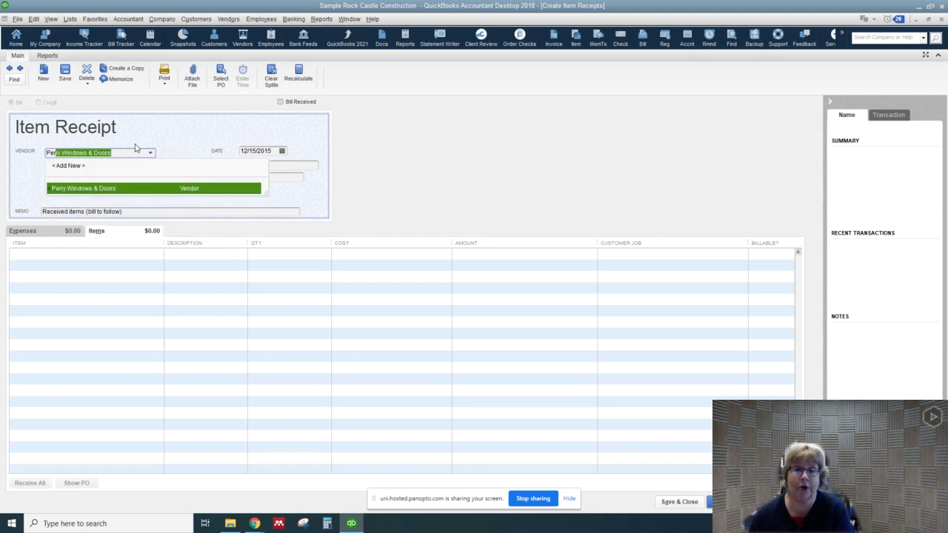
key(Tab)
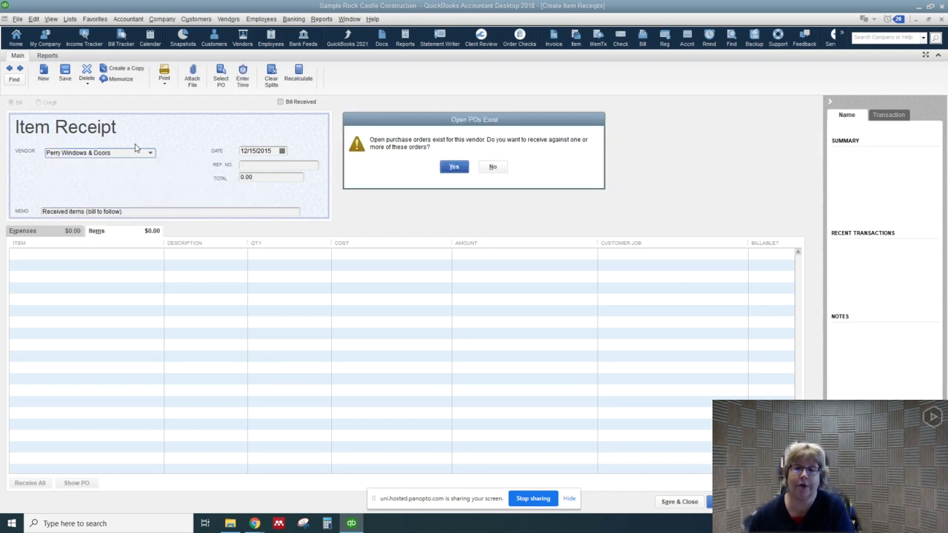
click(453, 168)
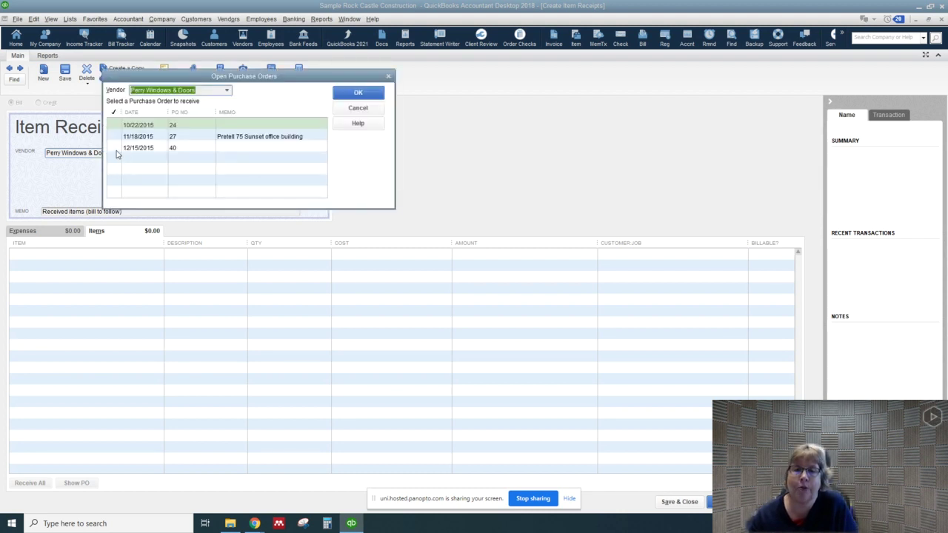
click(116, 153)
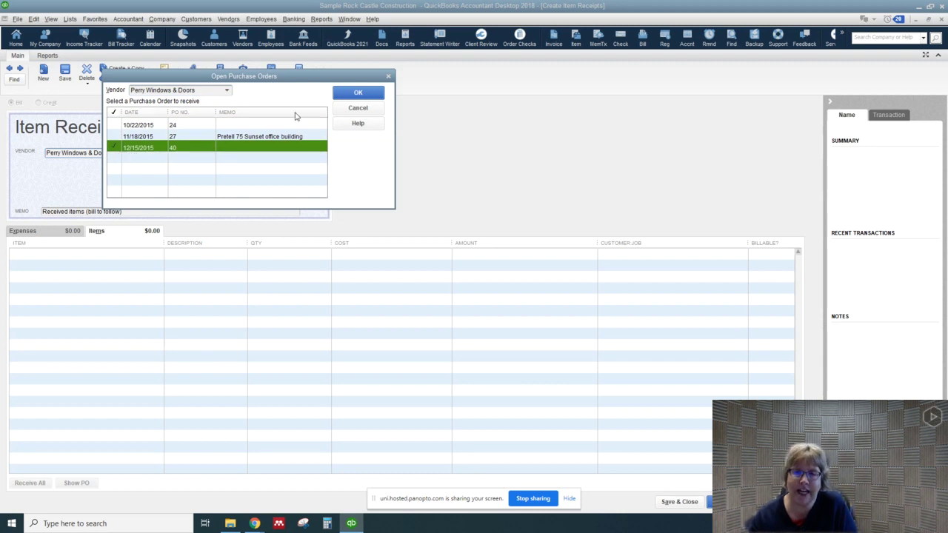
click(358, 94)
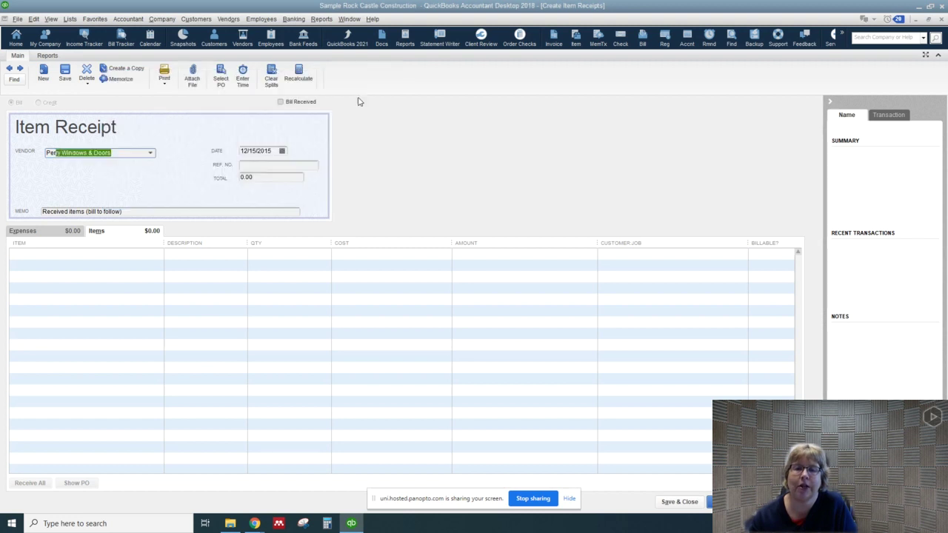
Step: Change the receipt date to 12/17/2015 and save the receipt
click(253, 150)
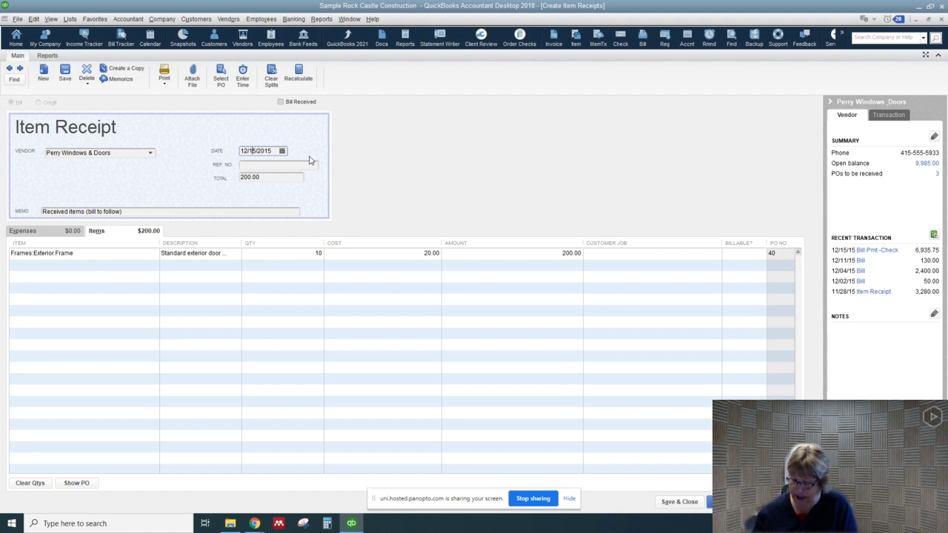
key(BackSpace)
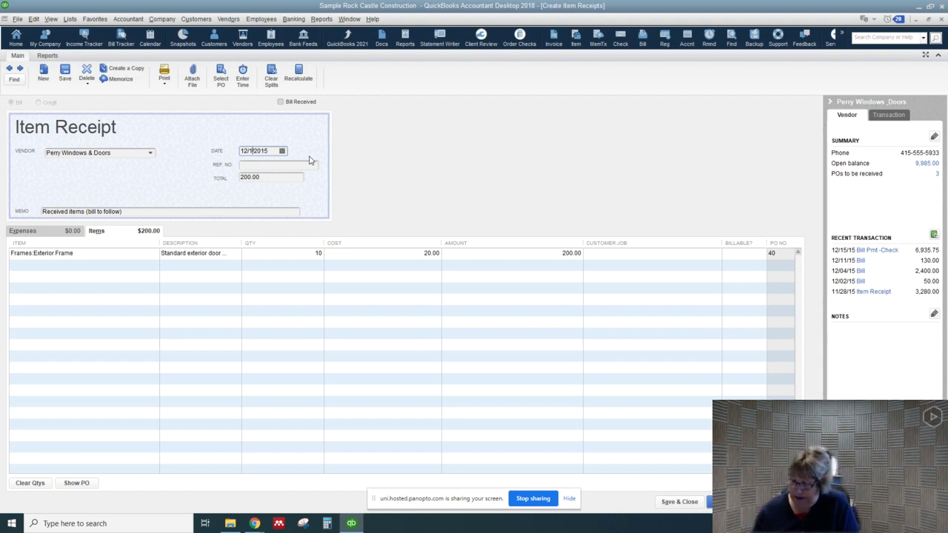
text(7)
key(Tab)
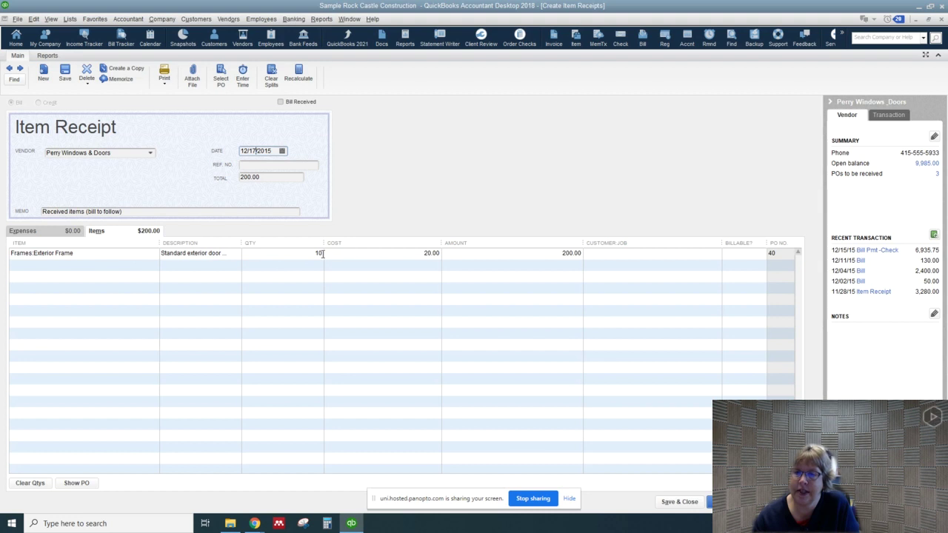
click(664, 501)
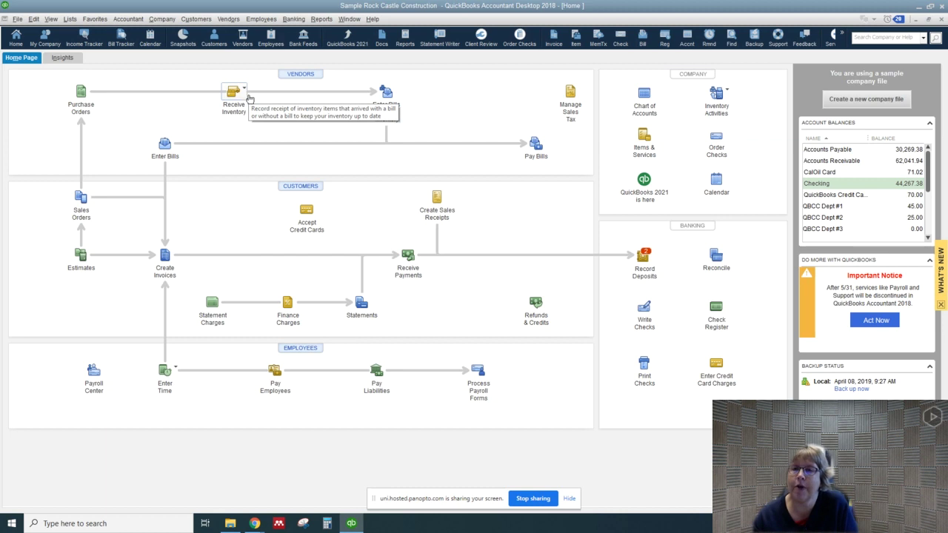
Step: Start a bill for received inventory from vendor Perry Windows & Doors
click(388, 103)
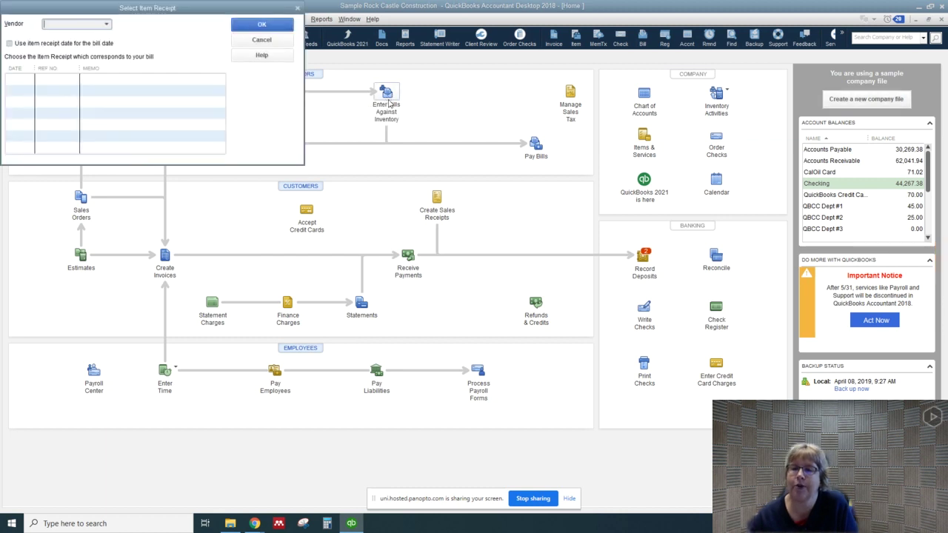
click(106, 26)
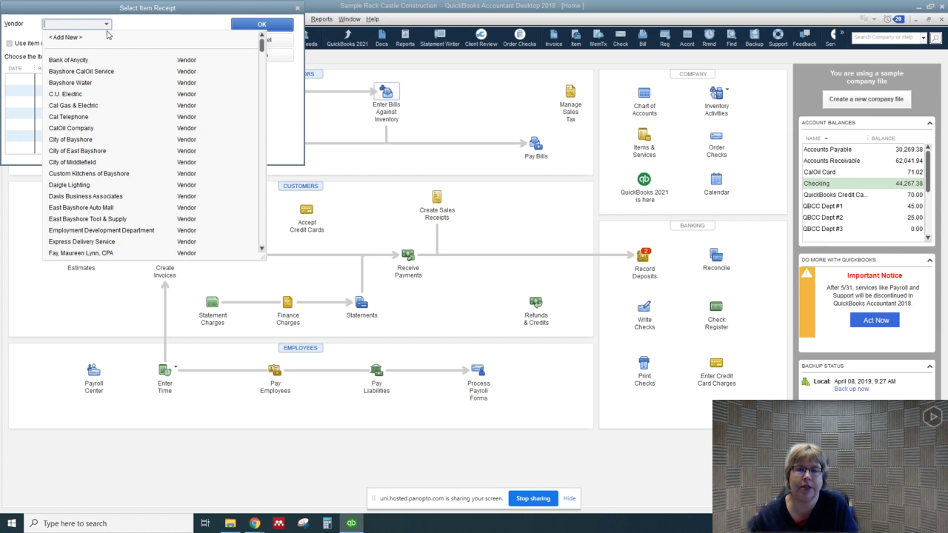
text(pat)
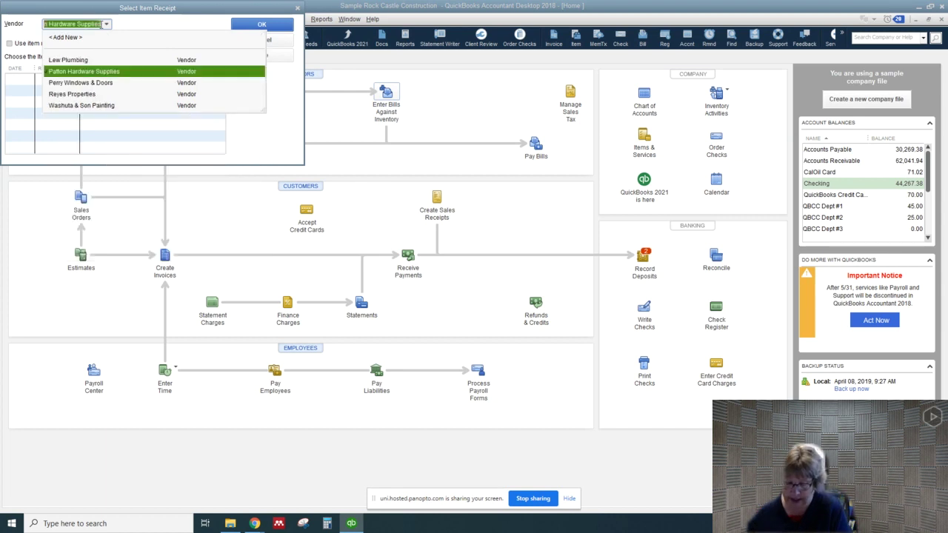
key(BackSpace)
key(BackSpace)
key(BackSpace)
text(er)
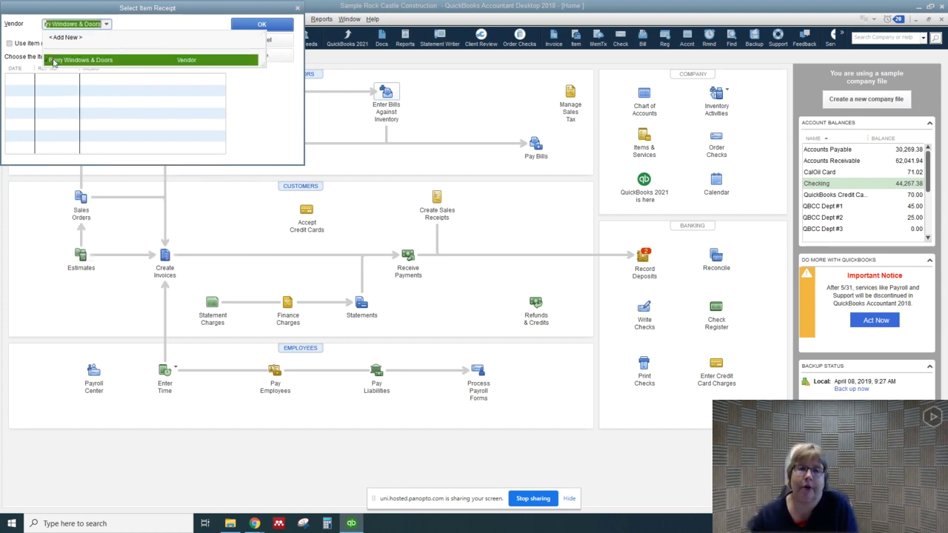
click(53, 63)
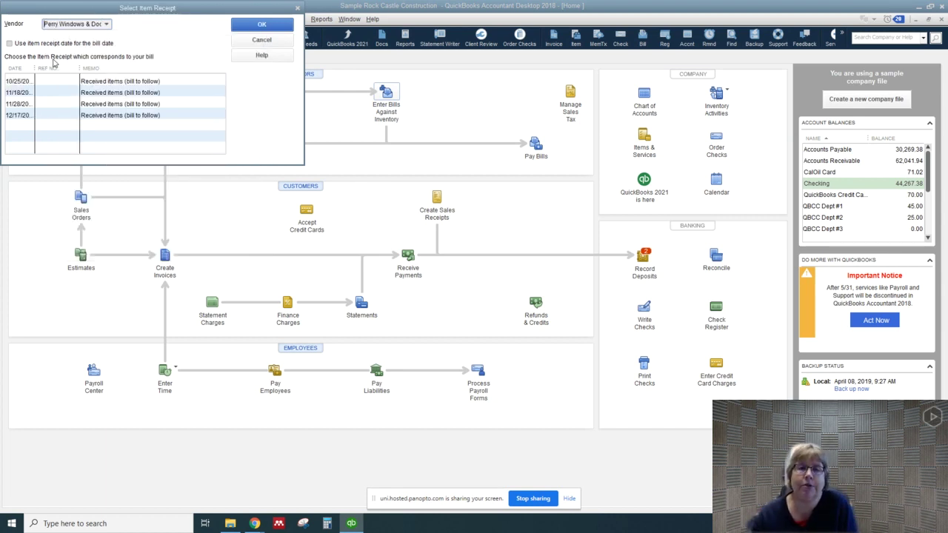
Step: Bill the 12/17/2015 item receipt for 200.00 and record the bill
click(22, 116)
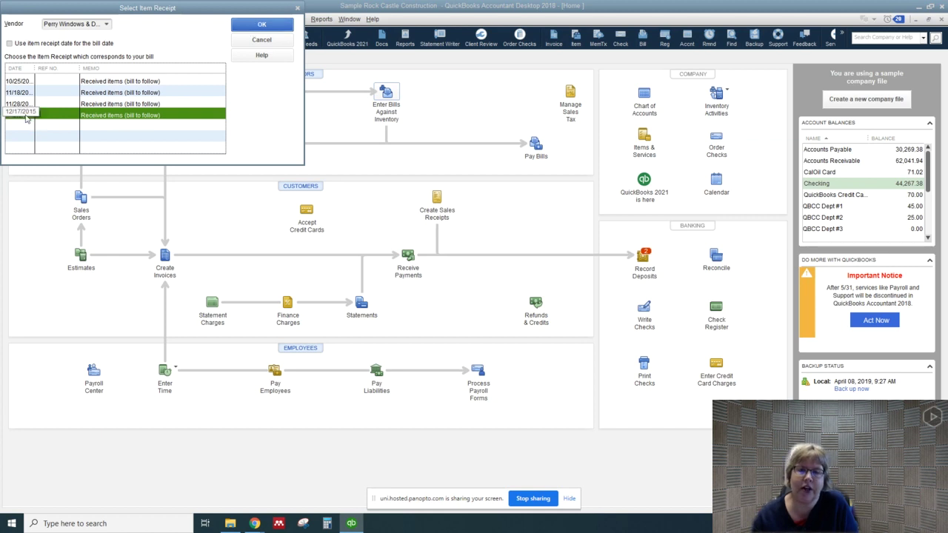
click(253, 27)
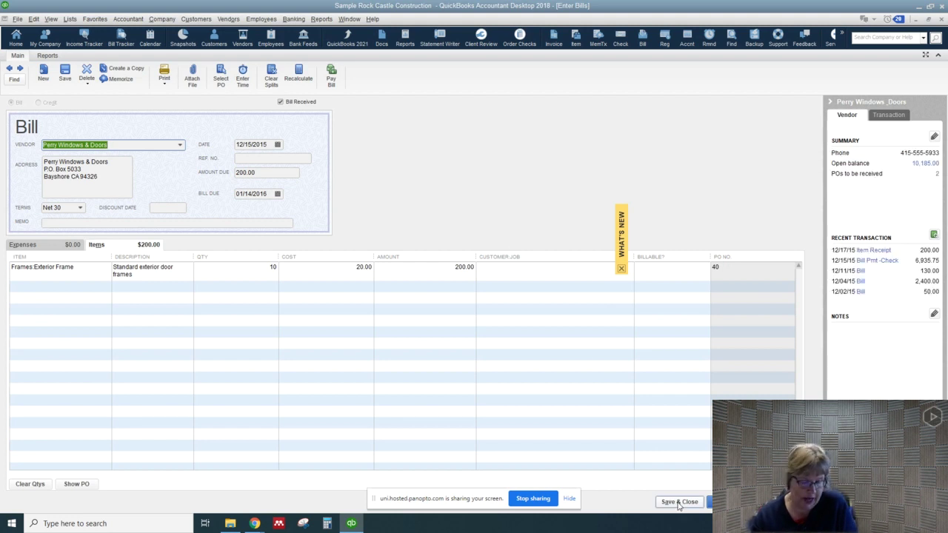
click(678, 503)
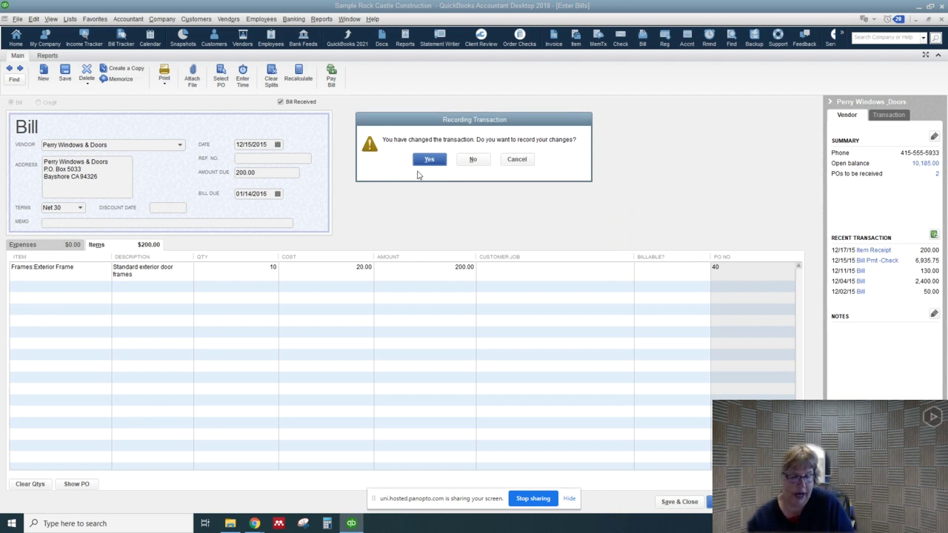
click(425, 159)
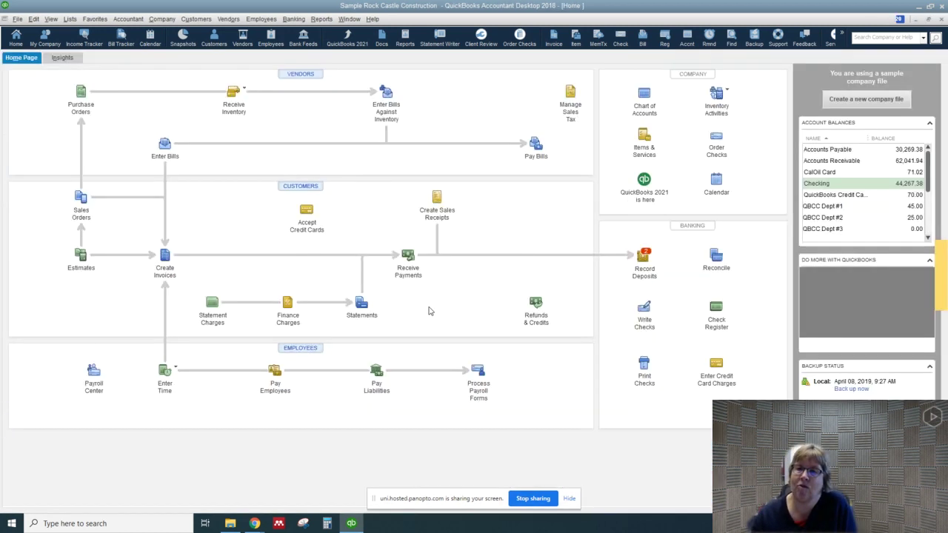
Step: View the Inventory Stock Status by Item report showing 12 Exterior Frames on hand, then close it
click(321, 18)
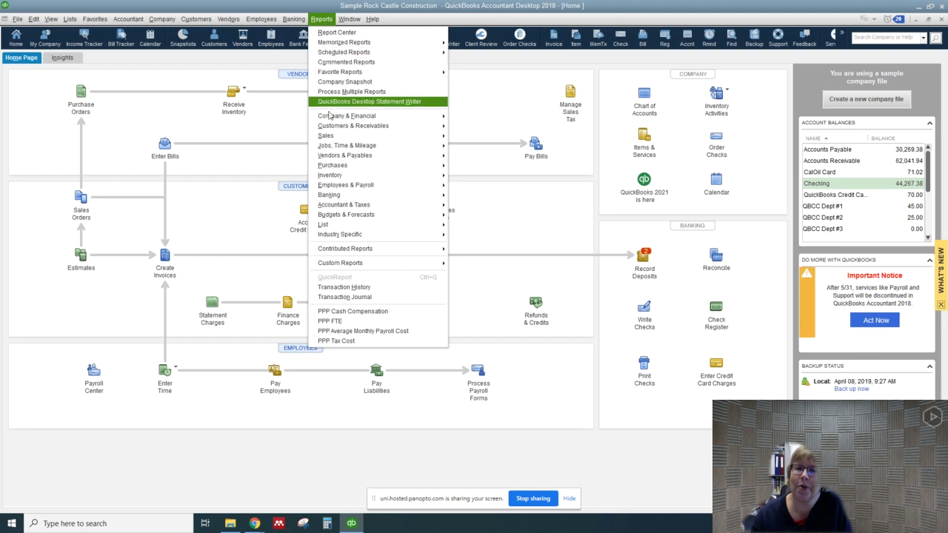
mouse_move(339, 180)
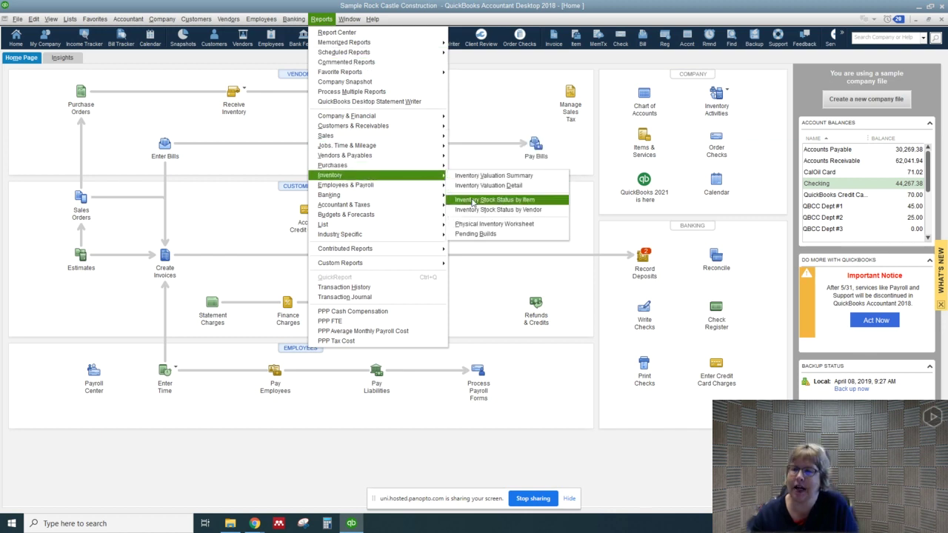
click(474, 202)
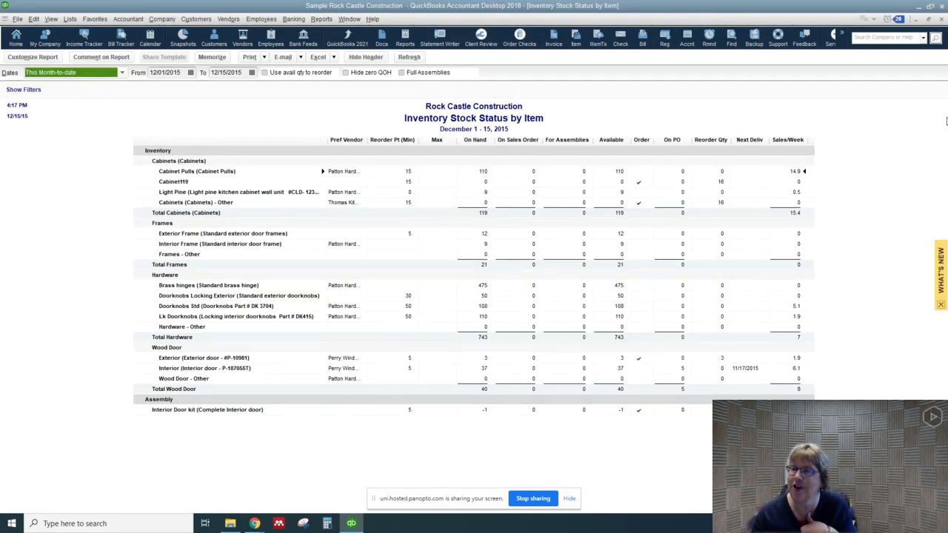
click(941, 20)
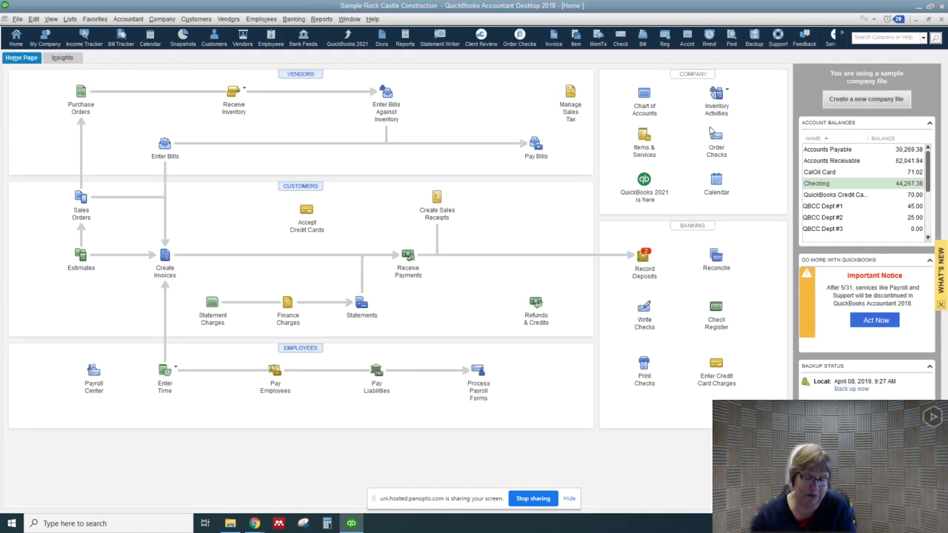